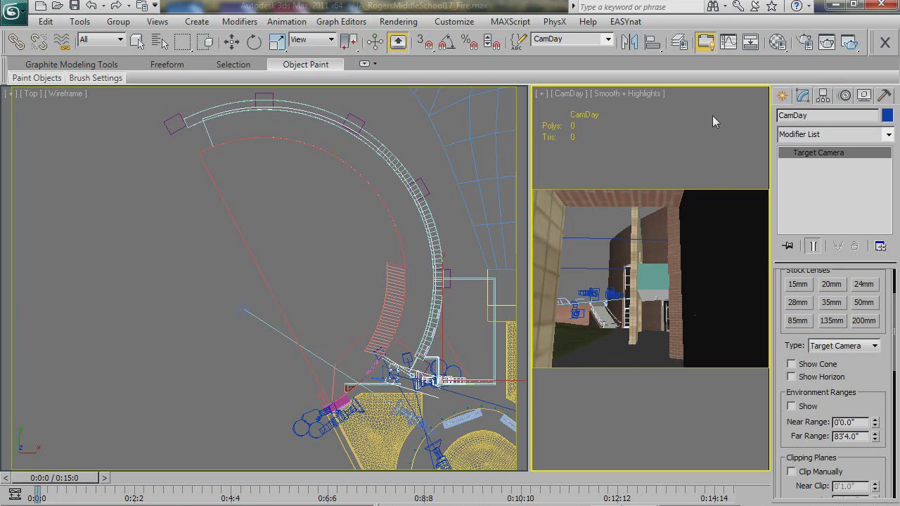
# Start an ActiveShade preview of the CamDay view, show the Maxwell camera parameters, and shift the camera framing toward the entrance walkway
pyautogui.click(849, 42)
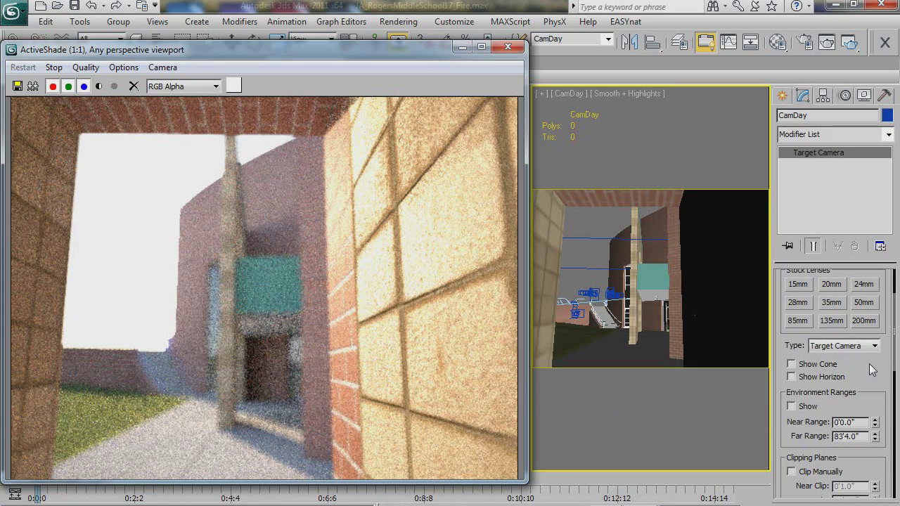
pyautogui.scroll(3, 872, 374)
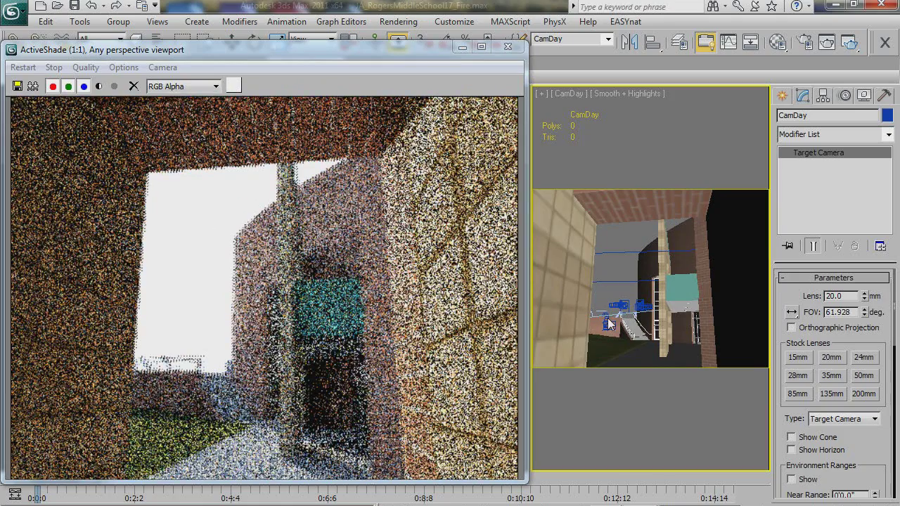
pyautogui.moveTo(870, 419); pyautogui.dragTo(865, 182)
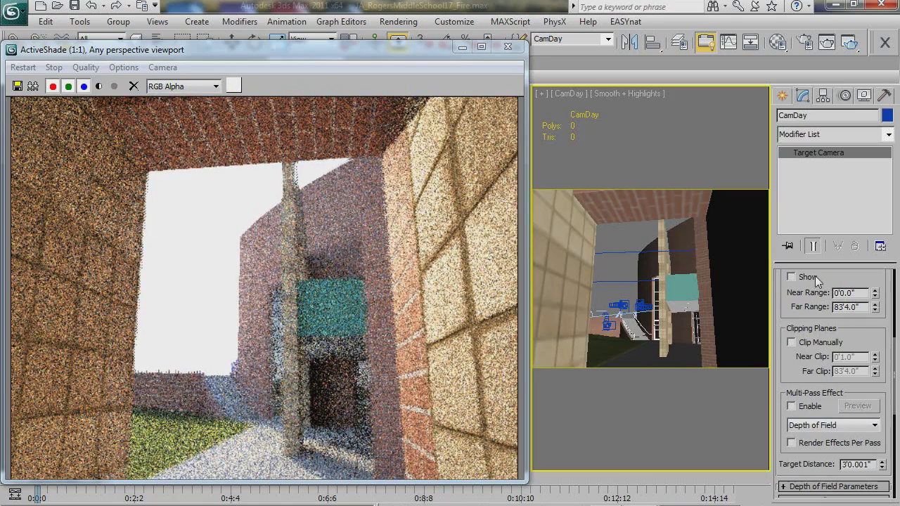
pyautogui.moveTo(819, 362); pyautogui.dragTo(825, 170)
pyautogui.moveTo(789, 378); pyautogui.dragTo(840, 310)
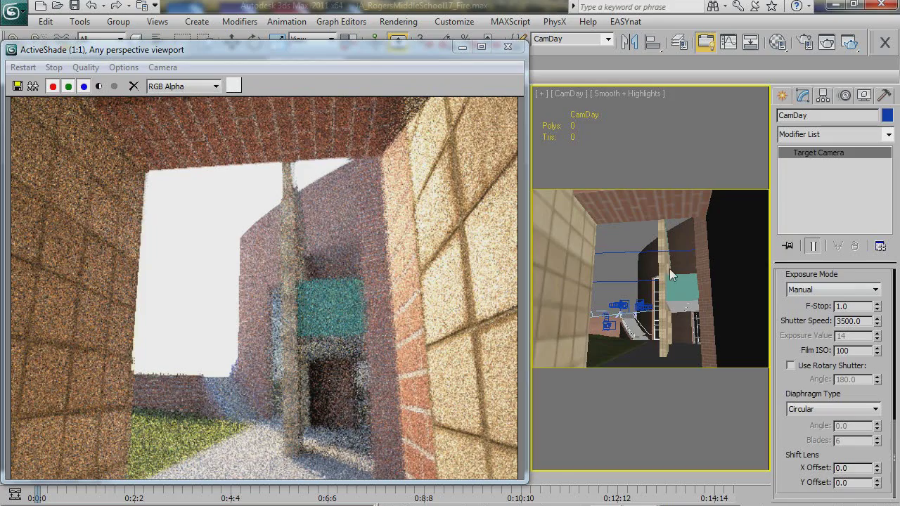
pyautogui.moveTo(637, 295); pyautogui.dragTo(671, 316, button='middle')
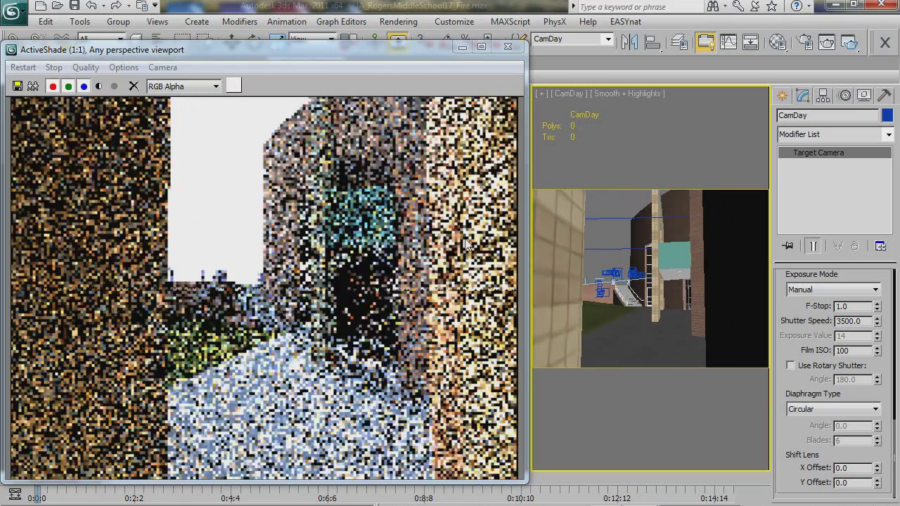
# Set the ActiveShade preview quality to Low
pyautogui.click(85, 68)
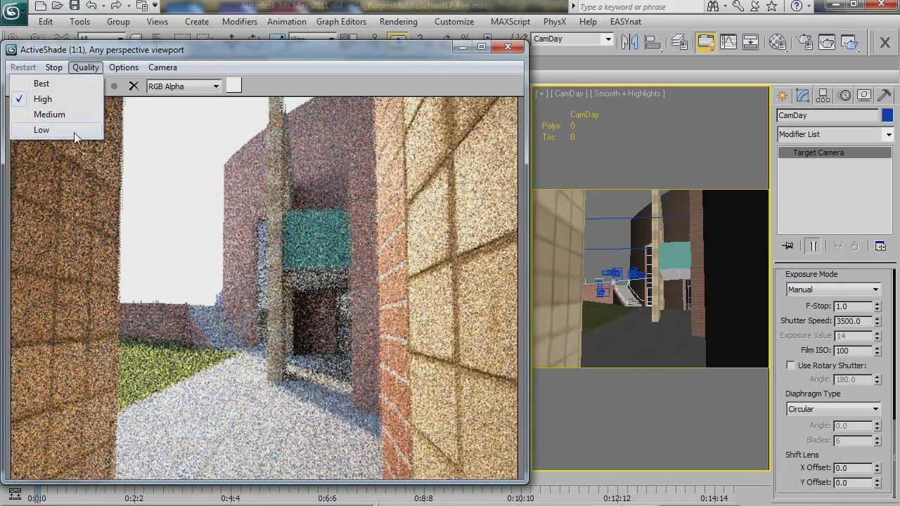
pyautogui.click(85, 67)
pyautogui.click(162, 68)
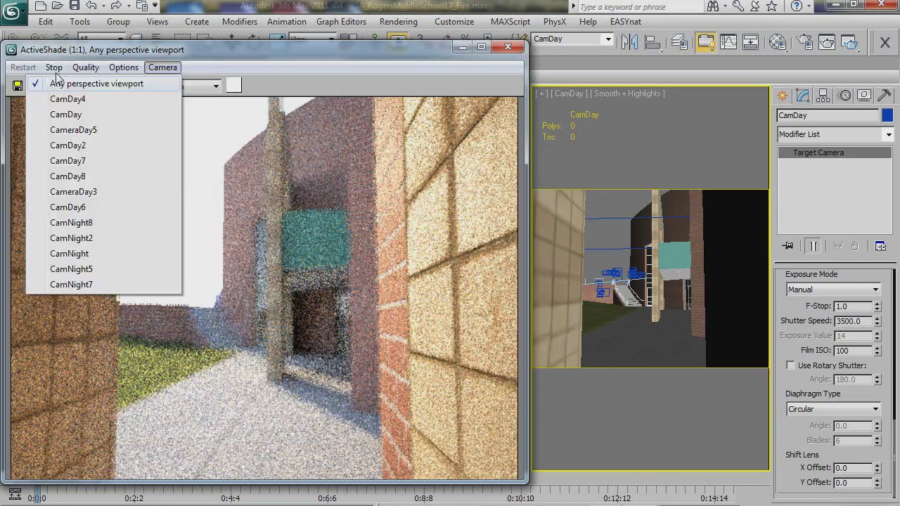
pyautogui.click(62, 135)
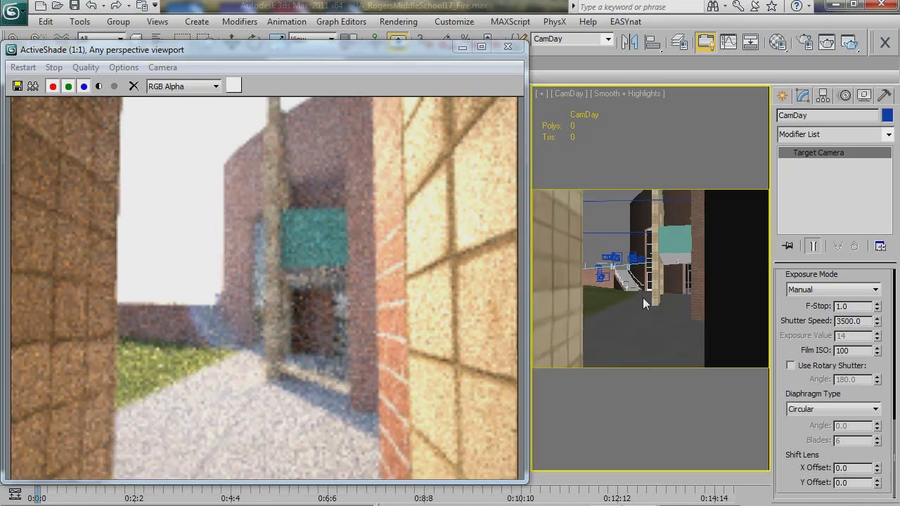
# Move and orbit the CamDay camera to frame a close, upward view of the tall gridded window between the brick walls
pyautogui.scroll(5, 643, 302)
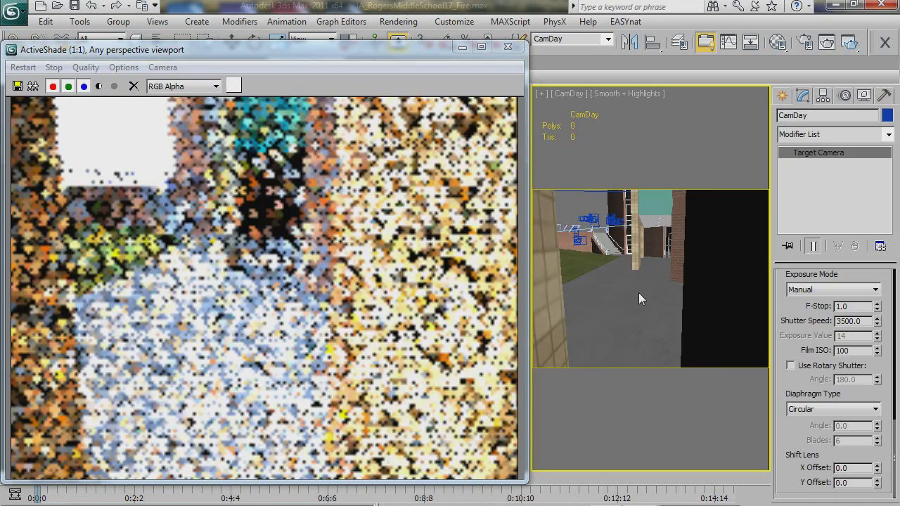
pyautogui.scroll(-3, 641, 294)
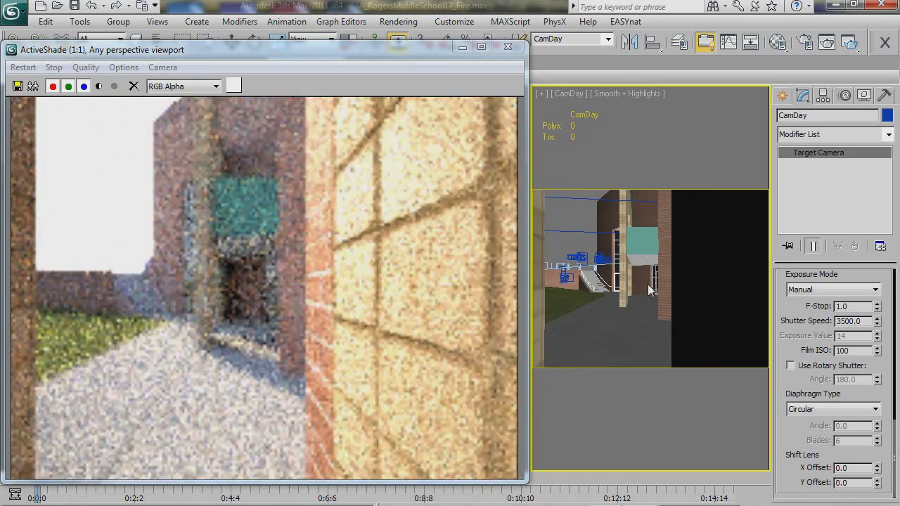
pyautogui.keyDown('alt'); pyautogui.moveTo(648, 284); pyautogui.dragTo(641, 315, button='middle'); pyautogui.keyUp('alt')
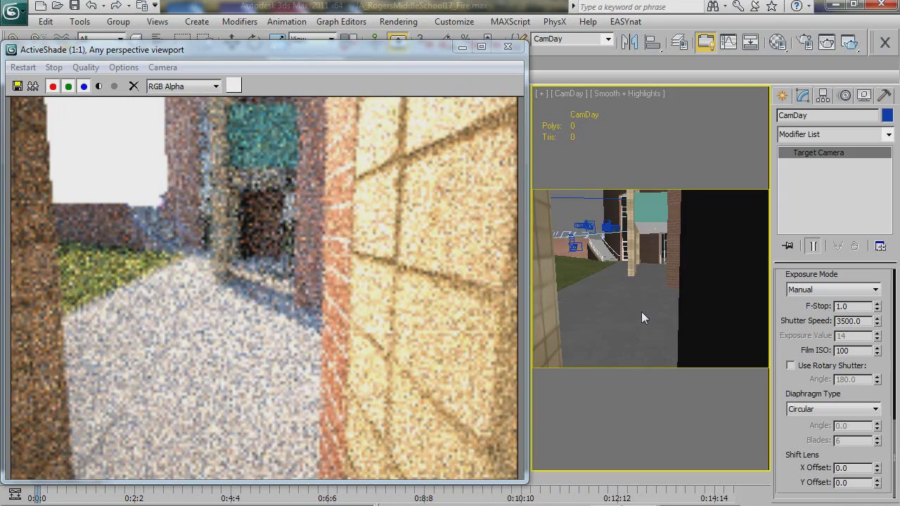
pyautogui.scroll(2, 641, 291)
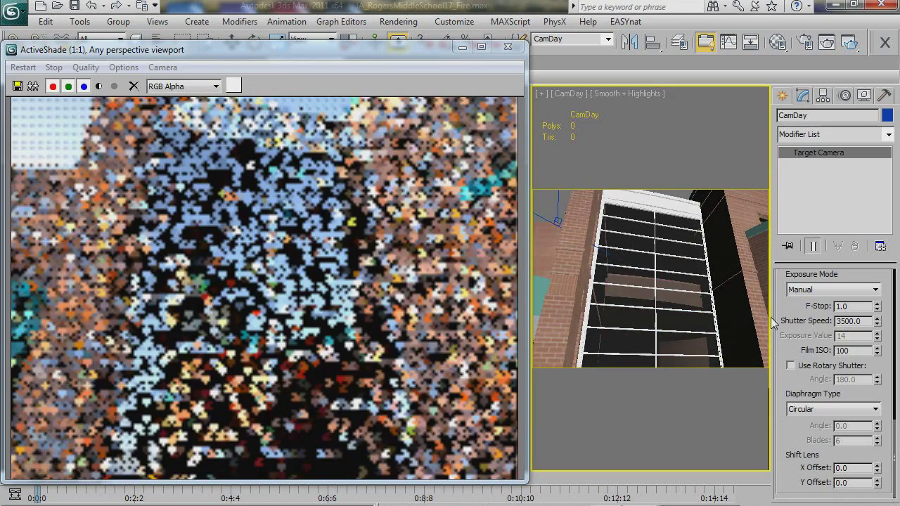
# Set the CamDay camera's target distance to 50 feet
pyautogui.scroll(5, 773, 323)
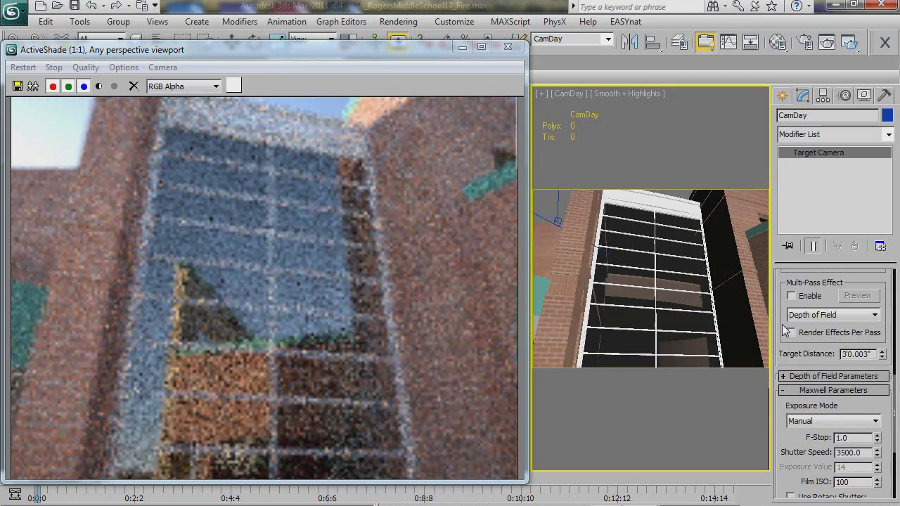
pyautogui.scroll(3, 785, 330)
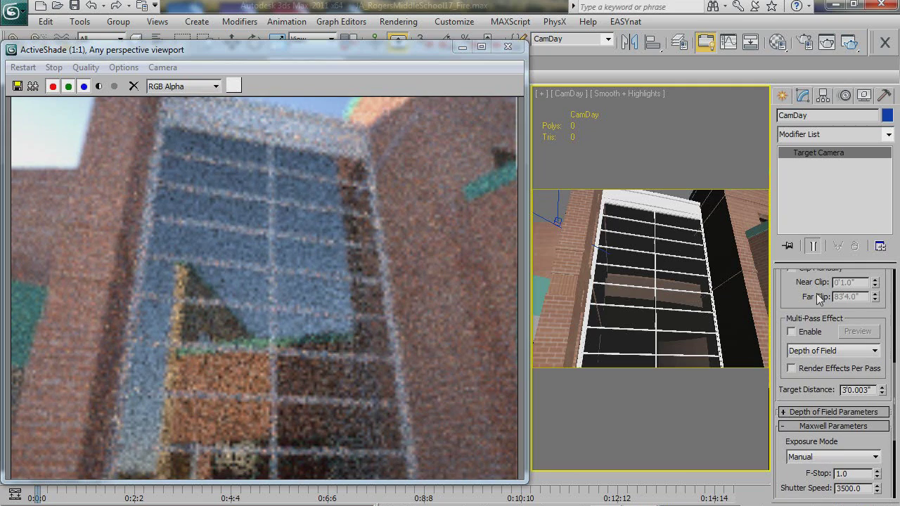
pyautogui.doubleClick(856, 392)
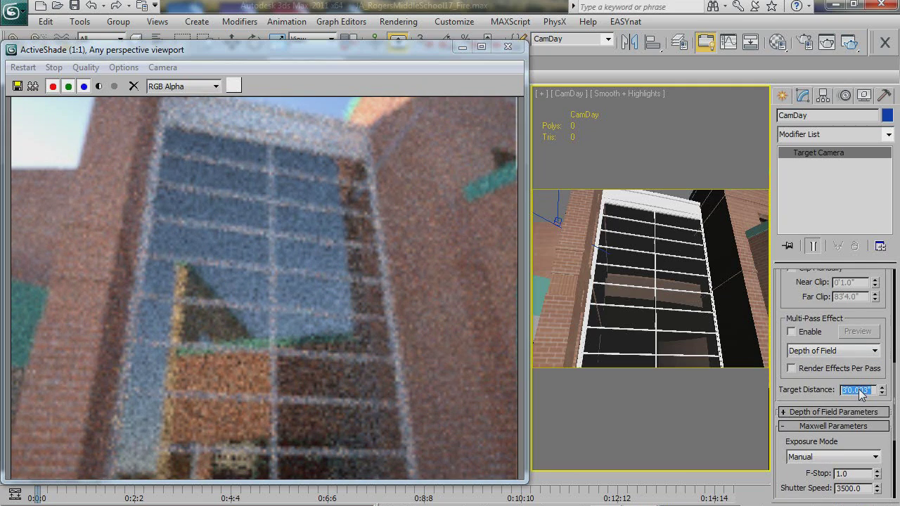
pyautogui.write("50'")
pyautogui.press('Return')
# Set the camera's F-Stop to 12 and its shutter speed to 250 in the Maxwell parameters
pyautogui.scroll(-3, 775, 376)
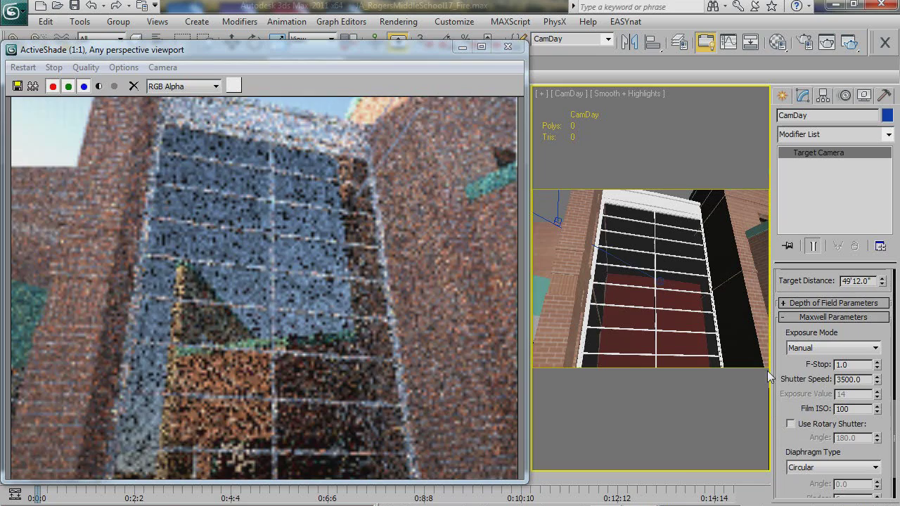
pyautogui.doubleClick(845, 365)
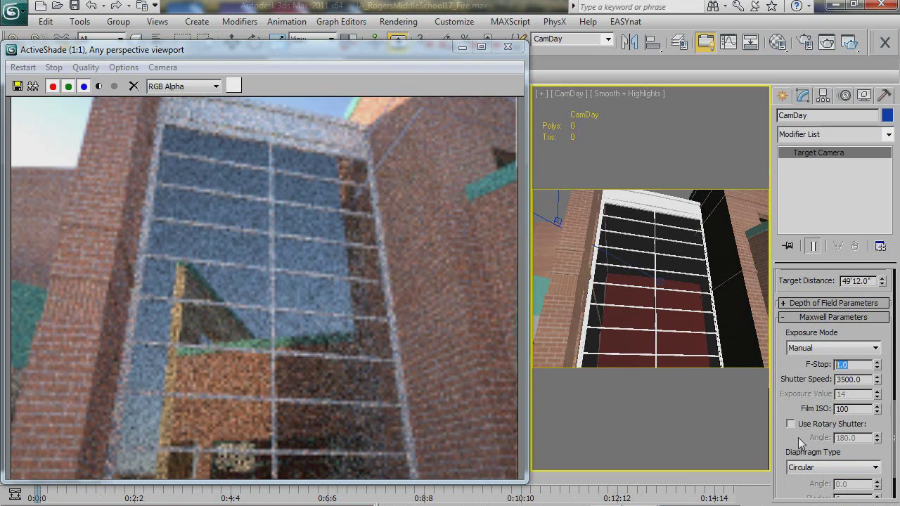
pyautogui.write('12')
pyautogui.press('Return')
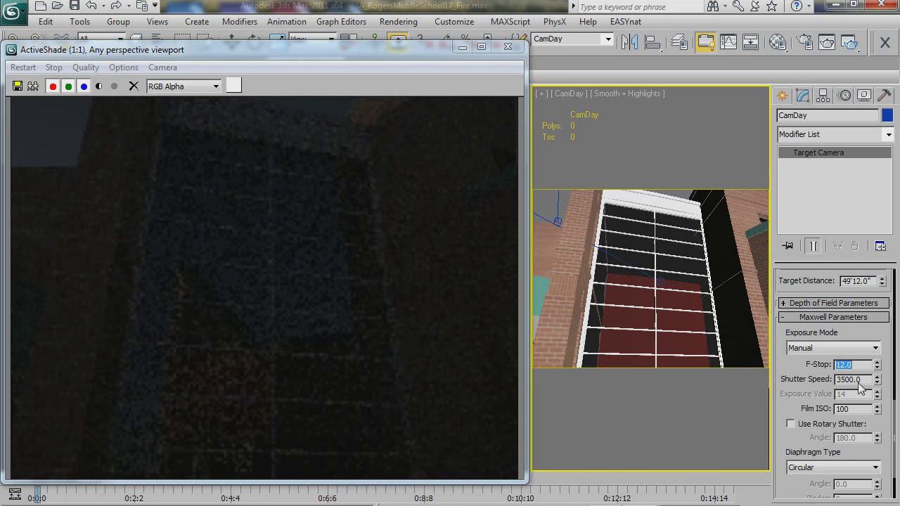
pyautogui.doubleClick(849, 379)
pyautogui.write('250')
pyautogui.press('Return')
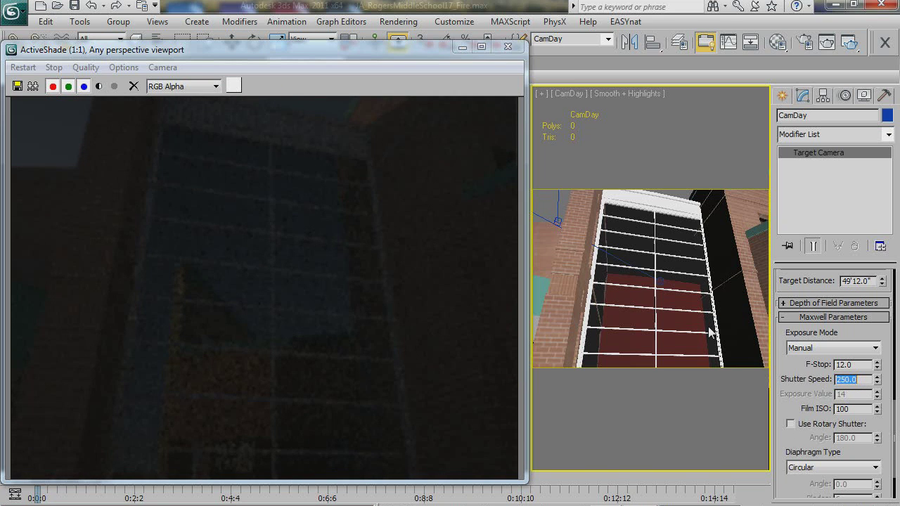
# Set the camera's film ISO to 200
pyautogui.doubleClick(851, 410)
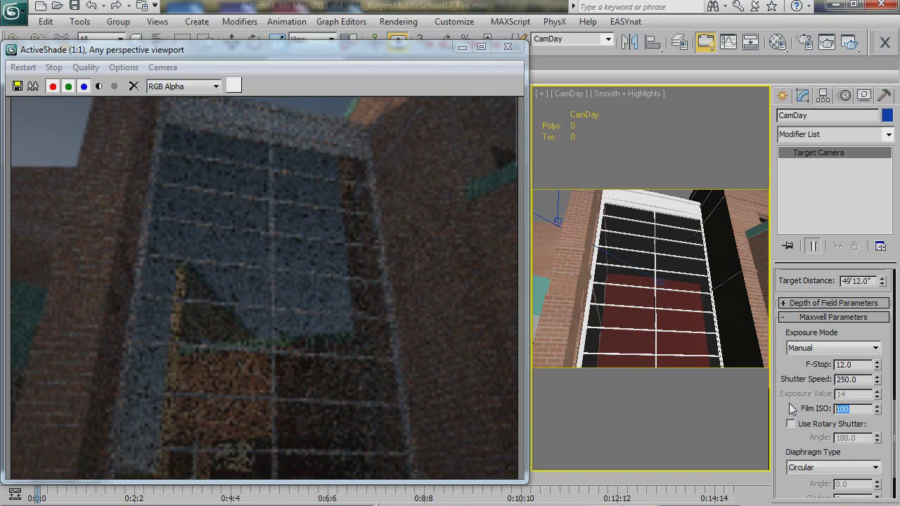
pyautogui.write('200')
pyautogui.press('Return')
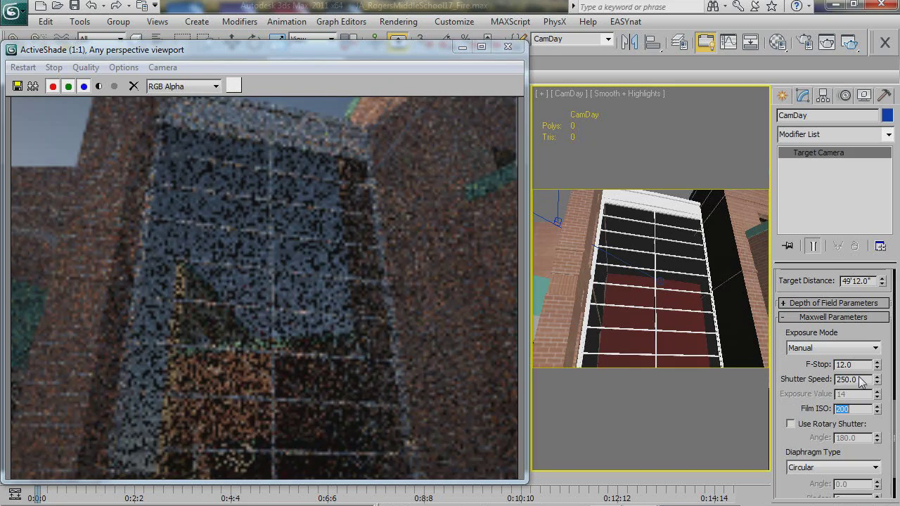
# Reframe the camera on the building entrance with the brick pillar and set the F-Stop to 8.5
pyautogui.moveTo(635, 301)
pyautogui.keyDown('alt'); pyautogui.mouseDown(button='middle')
pyautogui.moveTo(592, 315)
pyautogui.moveTo(606, 324)
pyautogui.moveTo(645, 292)
pyautogui.moveTo(630, 317)
pyautogui.mouseUp(button='middle'); pyautogui.keyUp('alt')
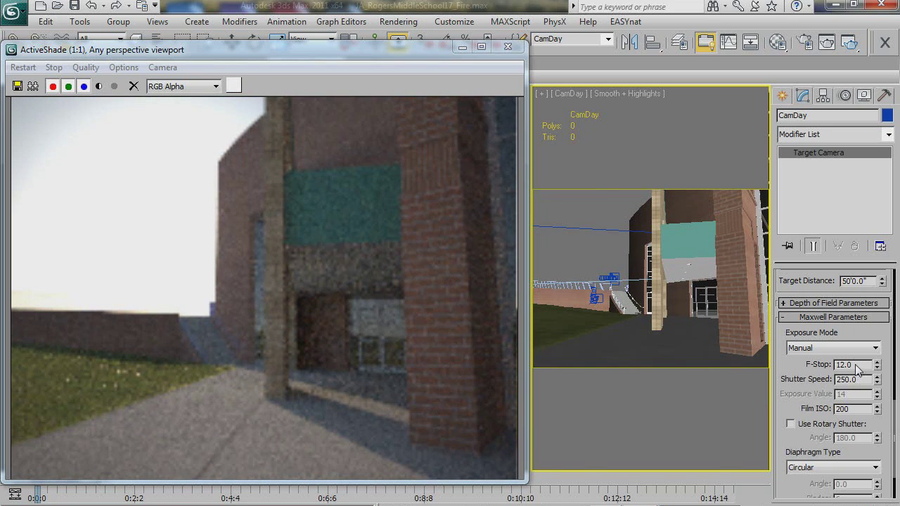
pyautogui.moveTo(857, 366); pyautogui.dragTo(773, 354)
pyautogui.write('8.5')
pyautogui.press('Return')
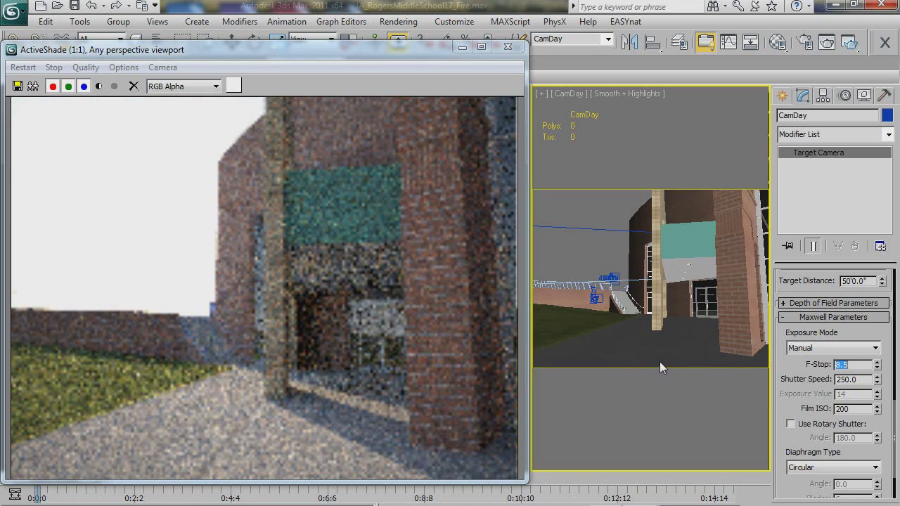
# Orbit the camera to look up at the stone facade with its openings and set the preview quality to Best
pyautogui.keyDown('alt'); pyautogui.moveTo(639, 292); pyautogui.dragTo(657, 299, button='middle'); pyautogui.keyUp('alt')
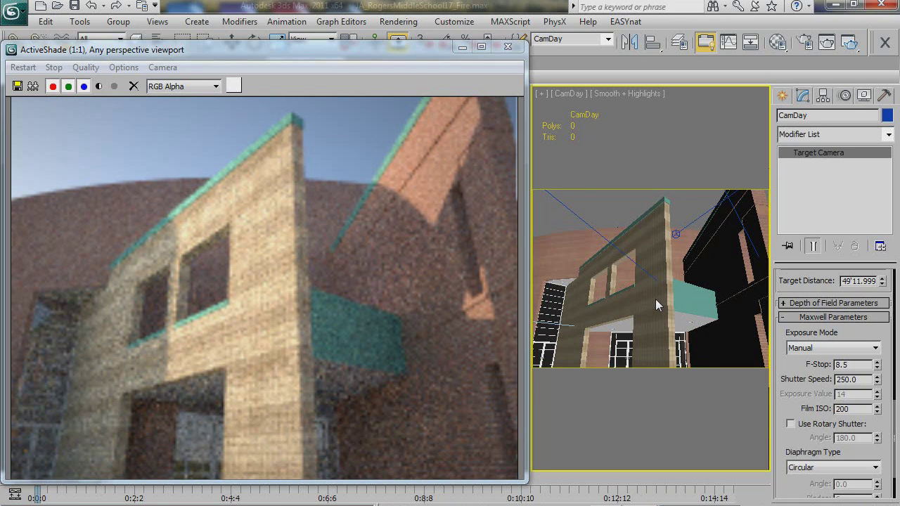
pyautogui.click(83, 68)
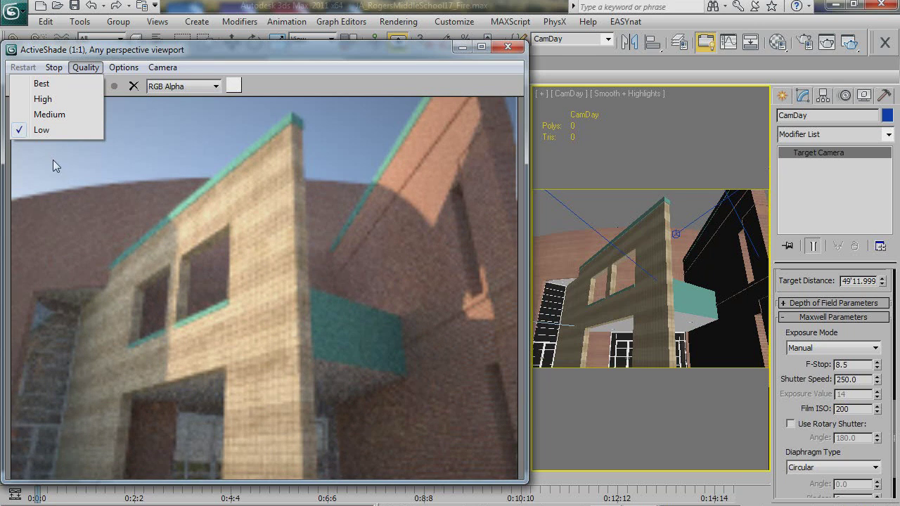
pyautogui.click(62, 84)
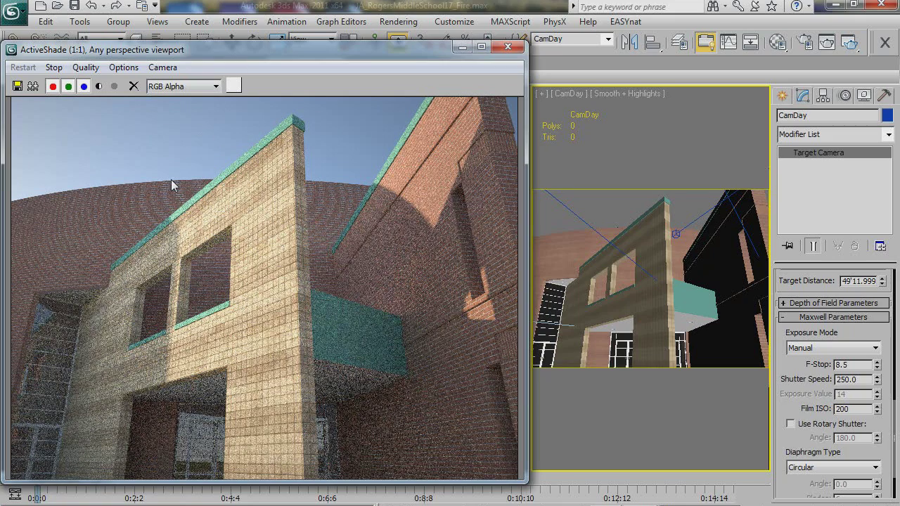
# Try a higher time limit in the interactive preview options and set it back to 30 minutes
pyautogui.click(124, 67)
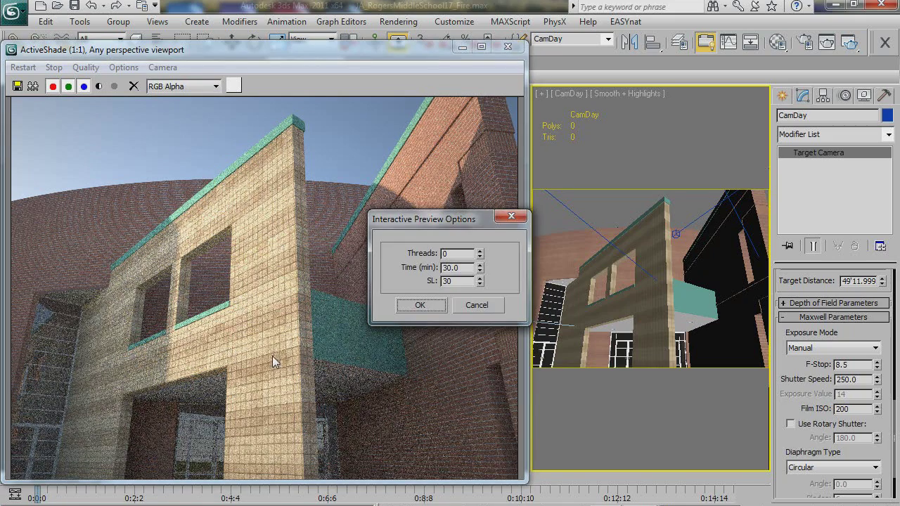
pyautogui.moveTo(445, 219); pyautogui.dragTo(349, 200)
pyautogui.moveTo(357, 264); pyautogui.dragTo(305, 269)
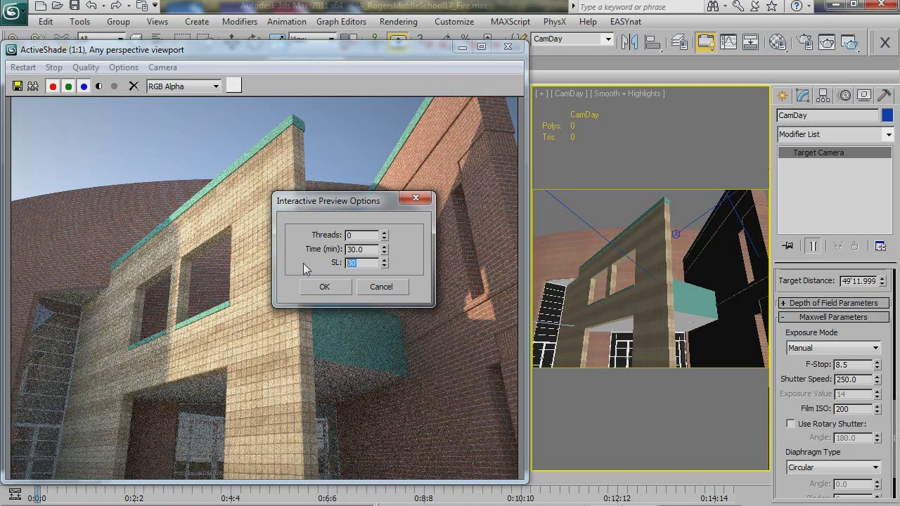
pyautogui.moveTo(367, 249); pyautogui.dragTo(290, 314)
pyautogui.moveTo(387, 255)
pyautogui.mouseDown()
pyautogui.moveTo(397, 117)
pyautogui.moveTo(377, 246)
pyautogui.mouseUp()
pyautogui.doubleClick(365, 248)
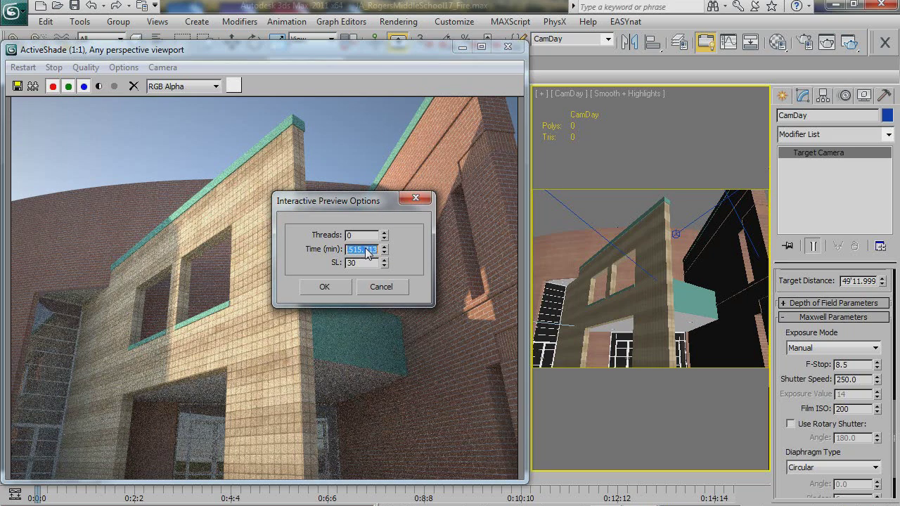
pyautogui.write('30')
pyautogui.press('Return')
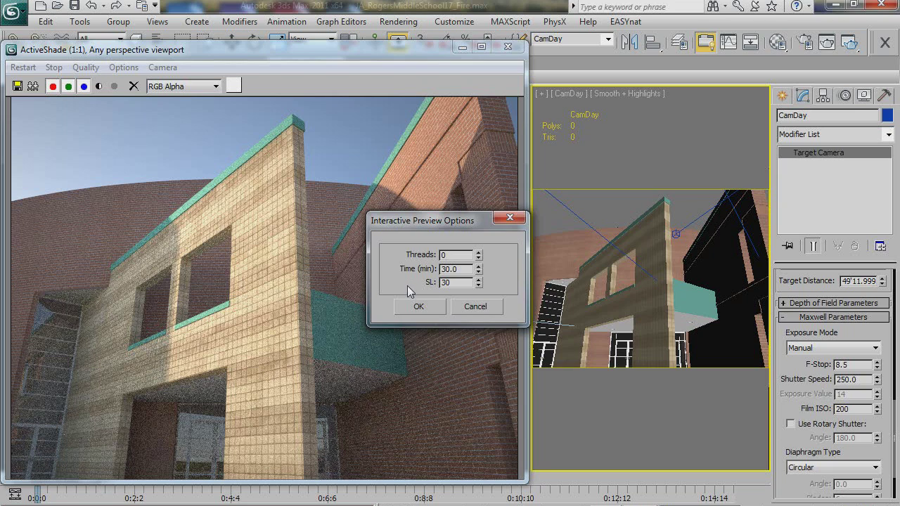
# Examine the threads, time and SL settings in the interactive preview options, then dismiss them without changes
pyautogui.moveTo(439, 224); pyautogui.dragTo(370, 268)
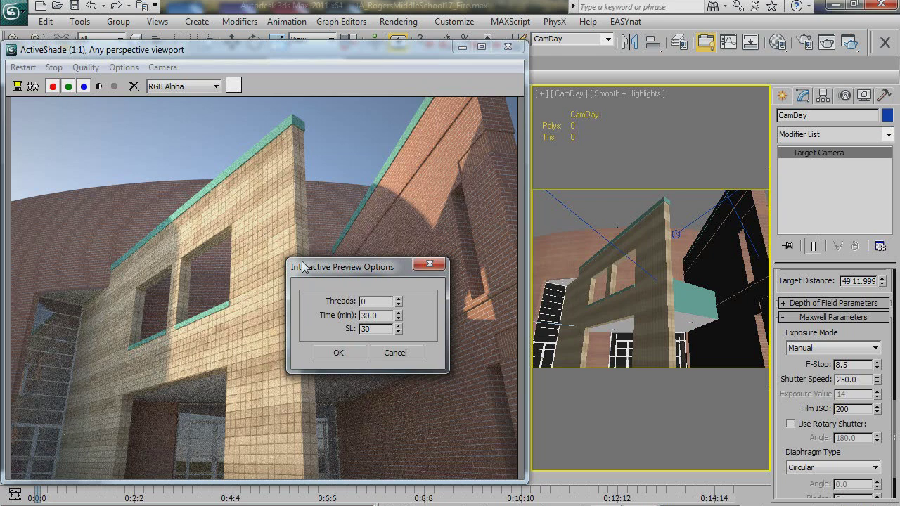
pyautogui.moveTo(338, 272); pyautogui.dragTo(296, 142)
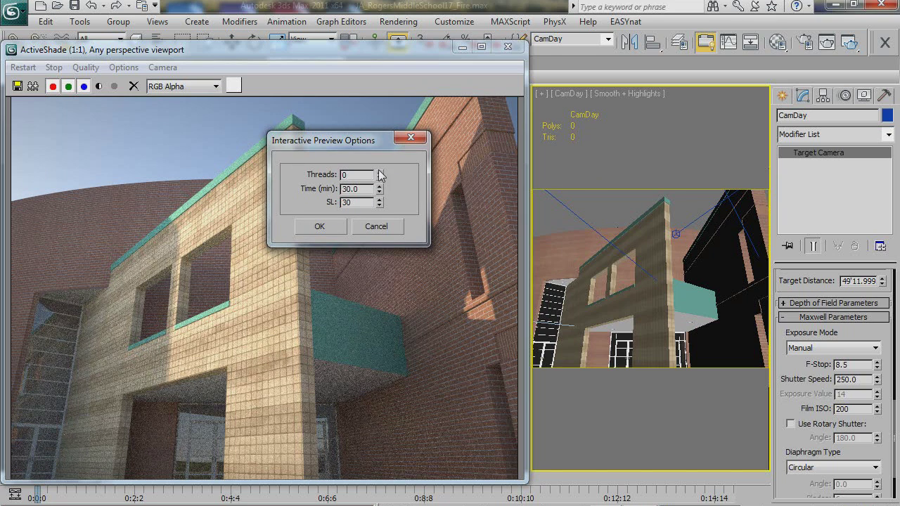
pyautogui.click(367, 225)
# Lock the ActiveShade preview to the CamDay camera instead of any perspective viewport
pyautogui.click(162, 67)
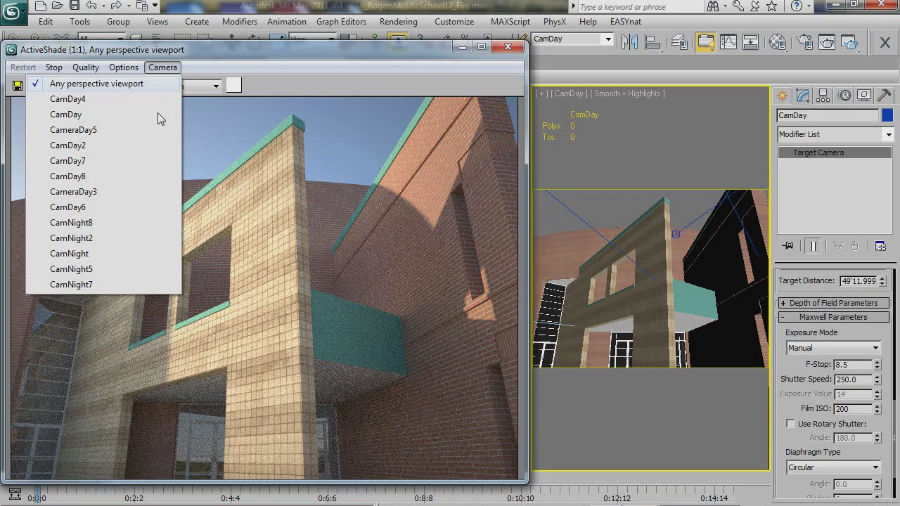
pyautogui.click(161, 118)
pyautogui.click(162, 67)
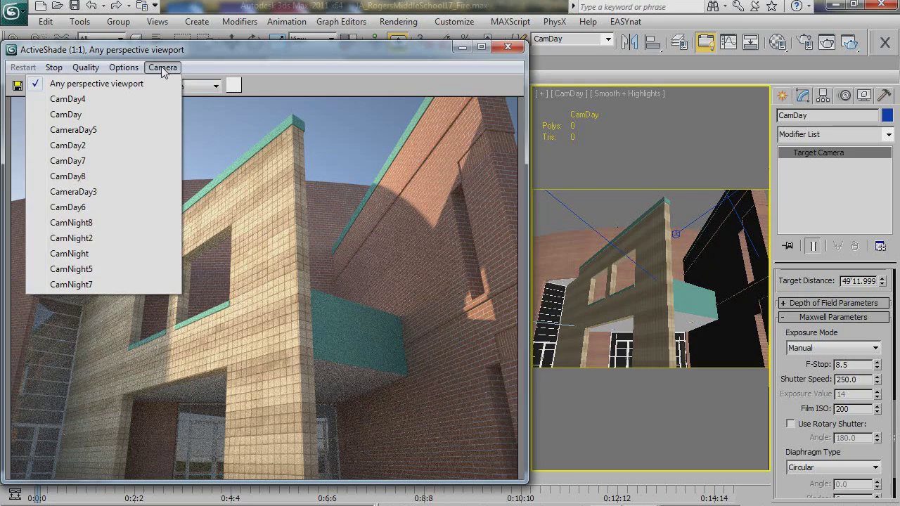
pyautogui.click(119, 115)
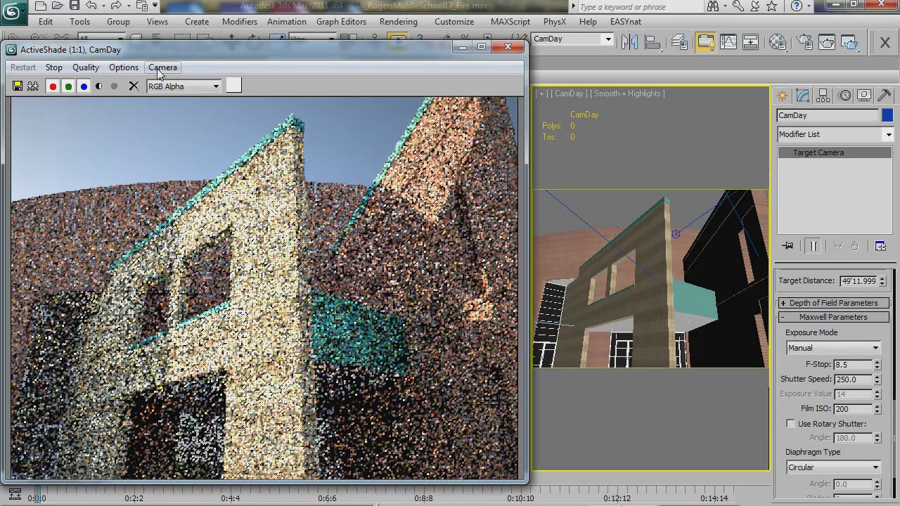
# Preview the CamDay4, CameraDay5, CamDay2 and CamDay7 cameras in ActiveShade one after another, then return the preview to CamDay
pyautogui.click(162, 67)
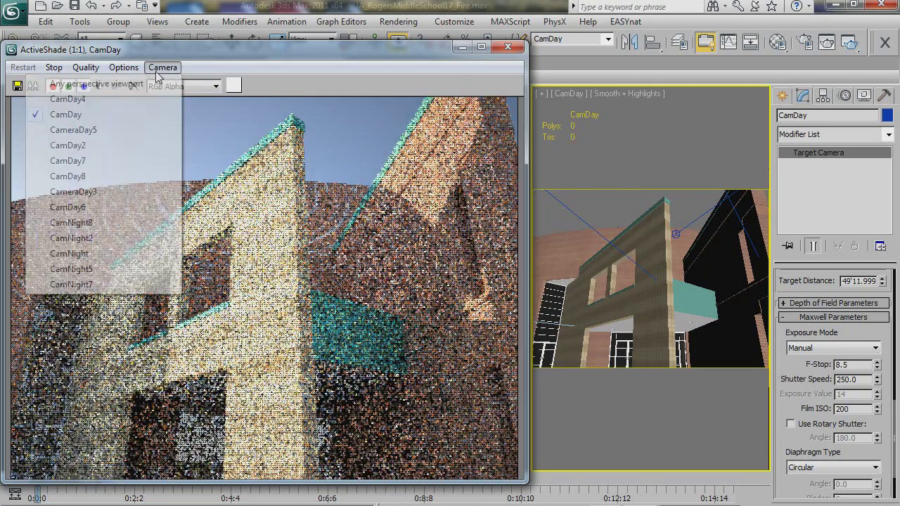
pyautogui.click(135, 100)
pyautogui.click(163, 67)
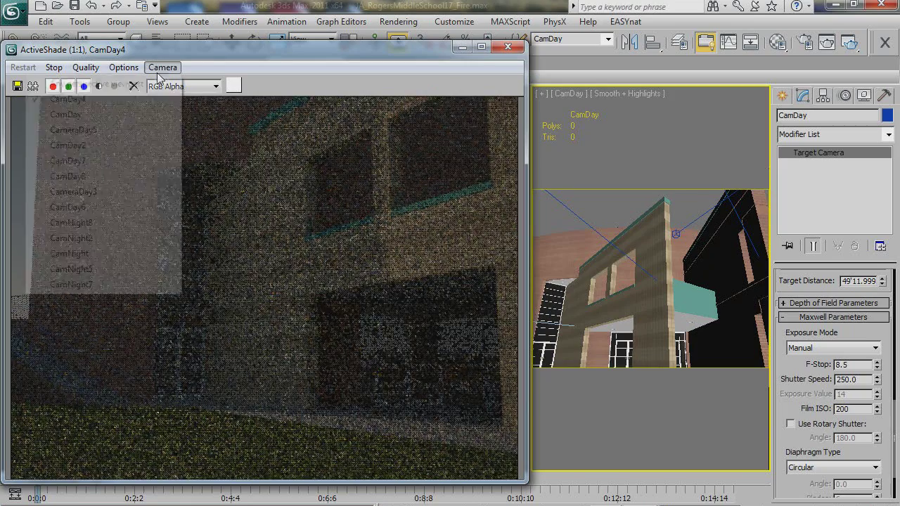
pyautogui.click(117, 133)
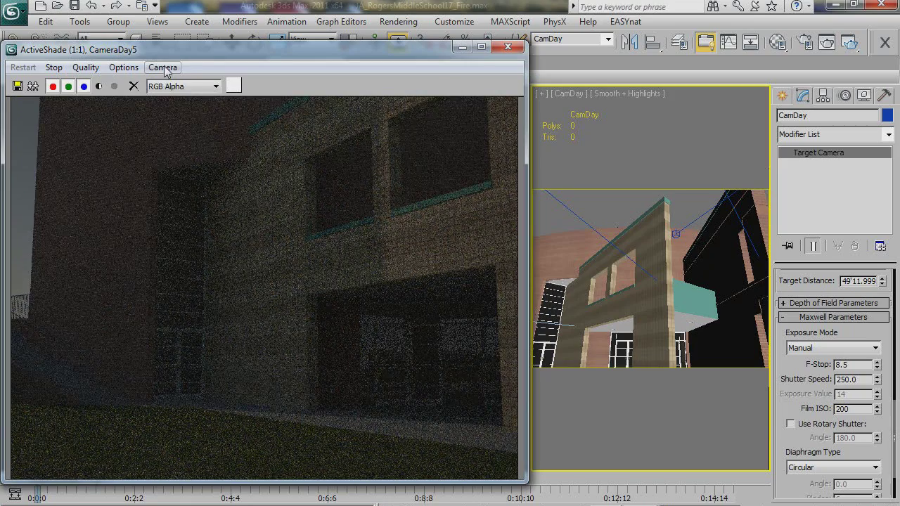
pyautogui.click(162, 68)
pyautogui.click(124, 146)
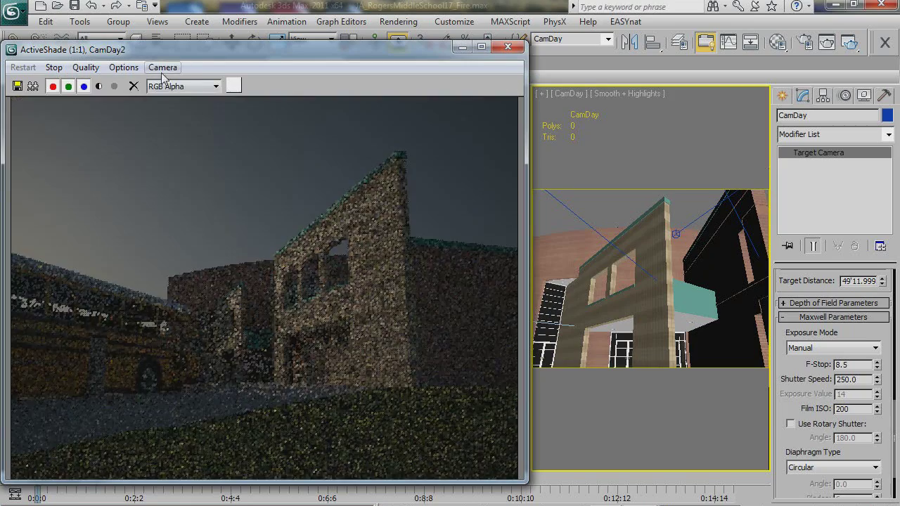
pyautogui.click(163, 67)
pyautogui.click(112, 161)
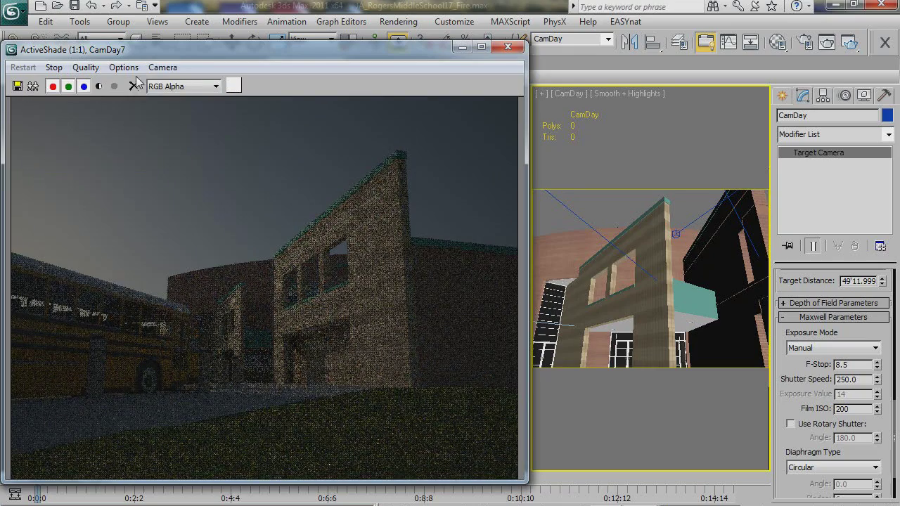
pyautogui.click(163, 68)
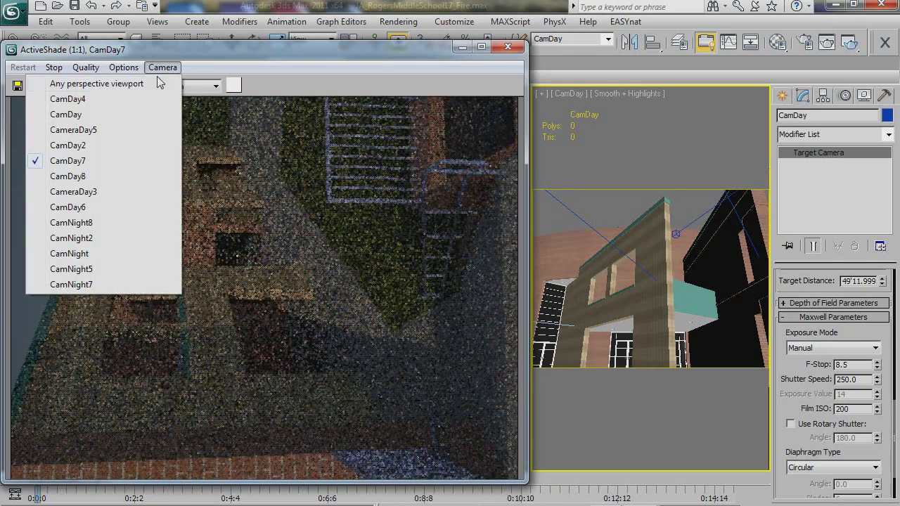
pyautogui.click(120, 115)
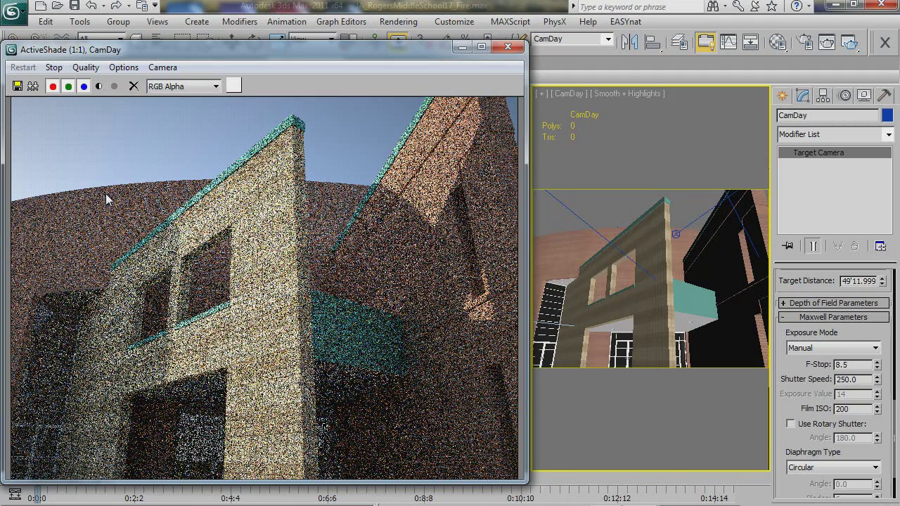
# Toggle the blue, green and red channel display of the ActiveShade preview, leaving all three channels enabled
pyautogui.click(163, 67)
pyautogui.moveTo(89, 70)
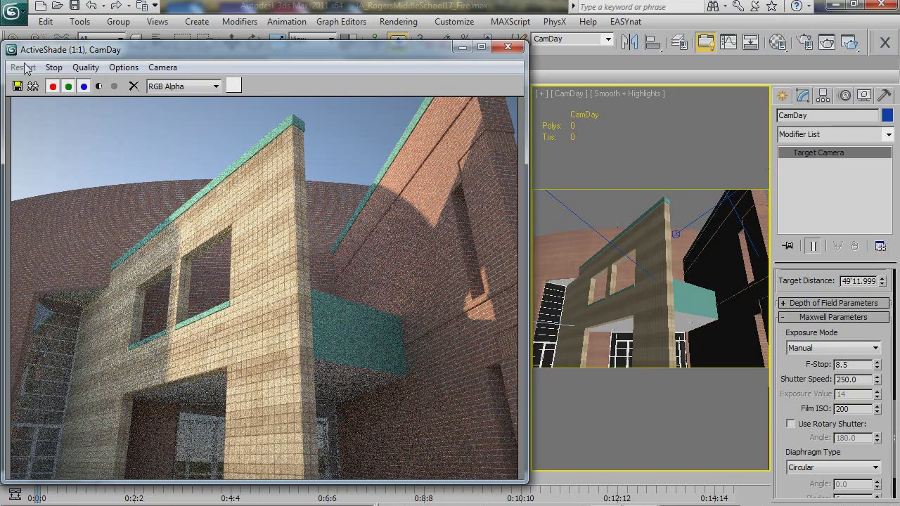
pyautogui.click(81, 86)
pyautogui.click(69, 87)
pyautogui.click(67, 88)
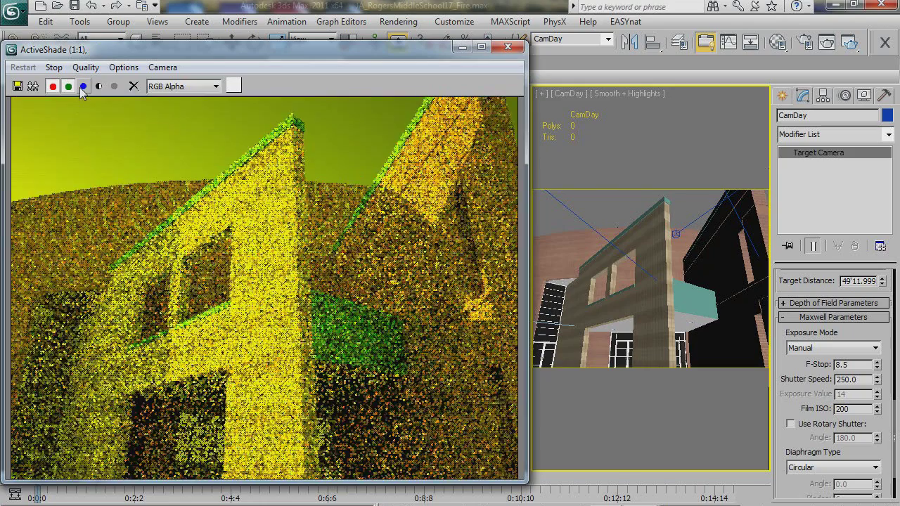
pyautogui.click(82, 87)
pyautogui.click(52, 86)
pyautogui.click(68, 86)
pyautogui.click(68, 86)
pyautogui.click(53, 86)
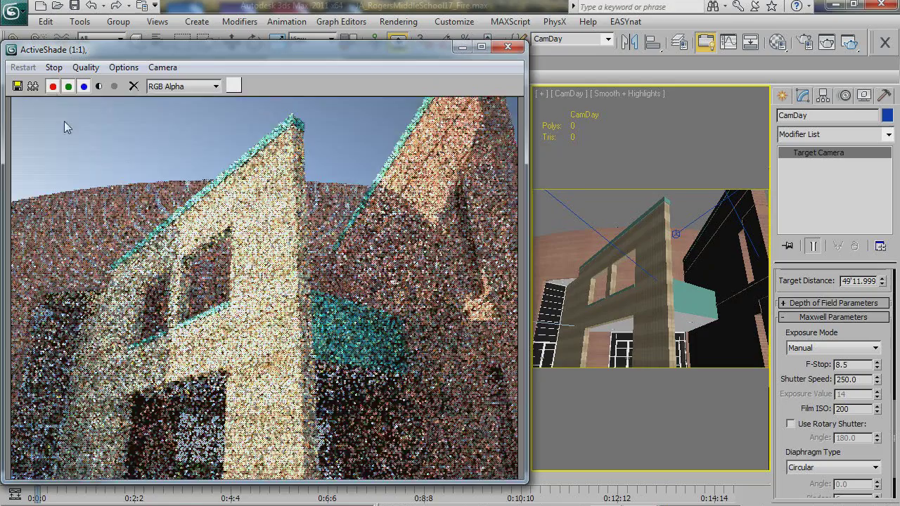
# Dismiss the interactive preview options, bind the preview to CamDay again and orbit the camera towards the brick wing's glazed wall
pyautogui.click(123, 67)
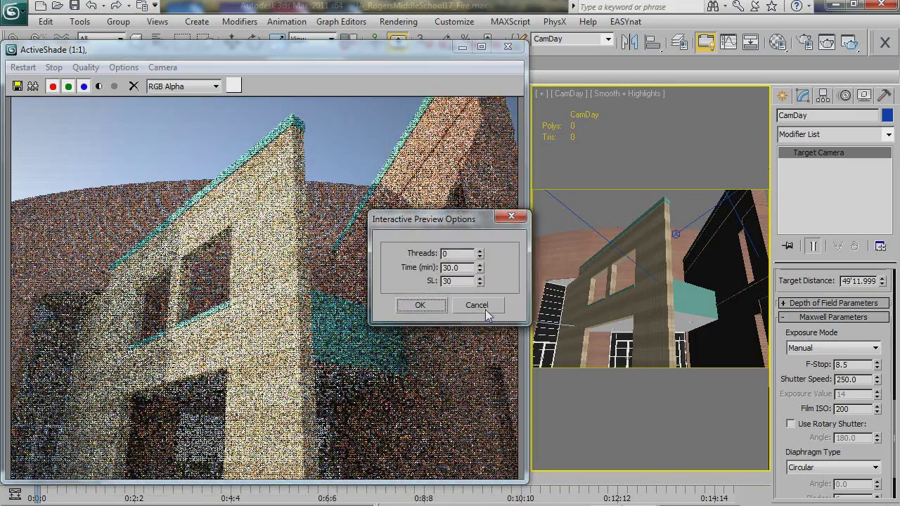
pyautogui.click(480, 307)
pyautogui.keyDown('alt'); pyautogui.moveTo(623, 270); pyautogui.dragTo(667, 259, button='middle'); pyautogui.keyUp('alt')
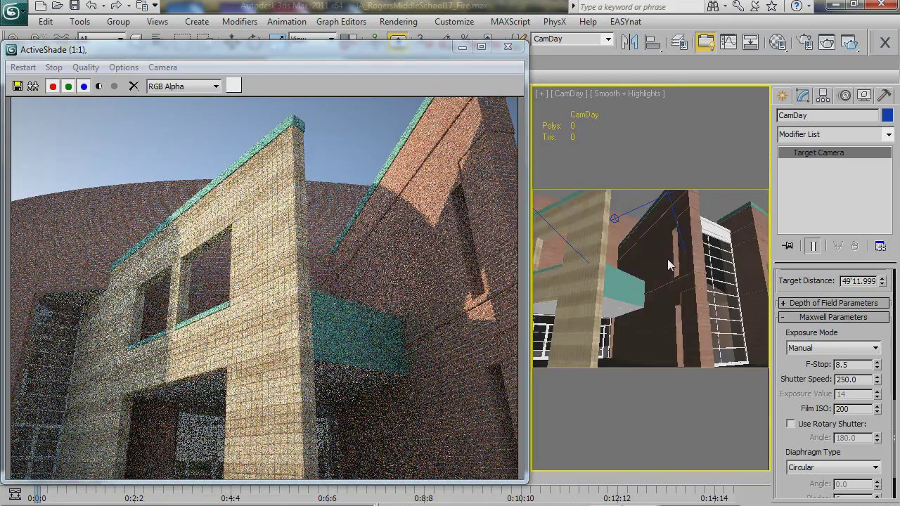
pyautogui.click(163, 67)
pyautogui.click(153, 250)
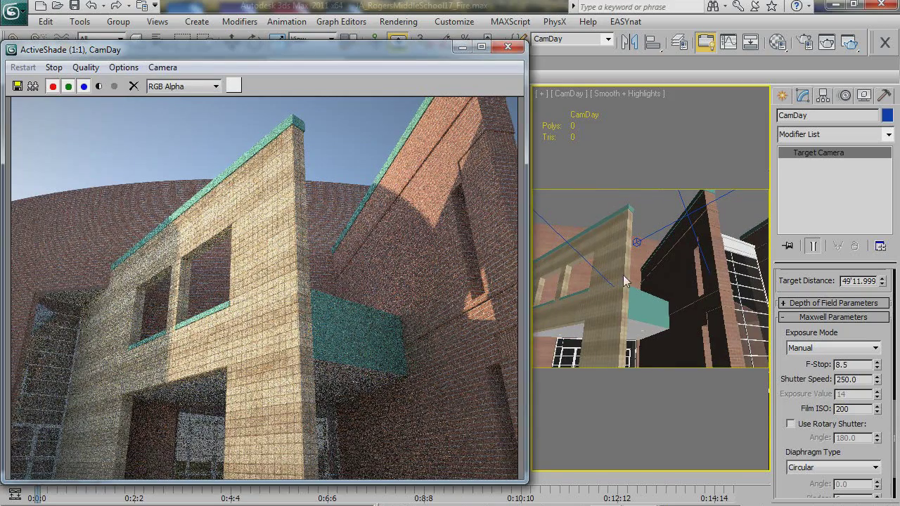
pyautogui.moveTo(625, 281)
pyautogui.keyDown('alt'); pyautogui.mouseDown(button='middle')
pyautogui.moveTo(595, 284)
pyautogui.moveTo(614, 286)
pyautogui.moveTo(623, 273)
pyautogui.mouseUp(button='middle'); pyautogui.keyUp('alt')
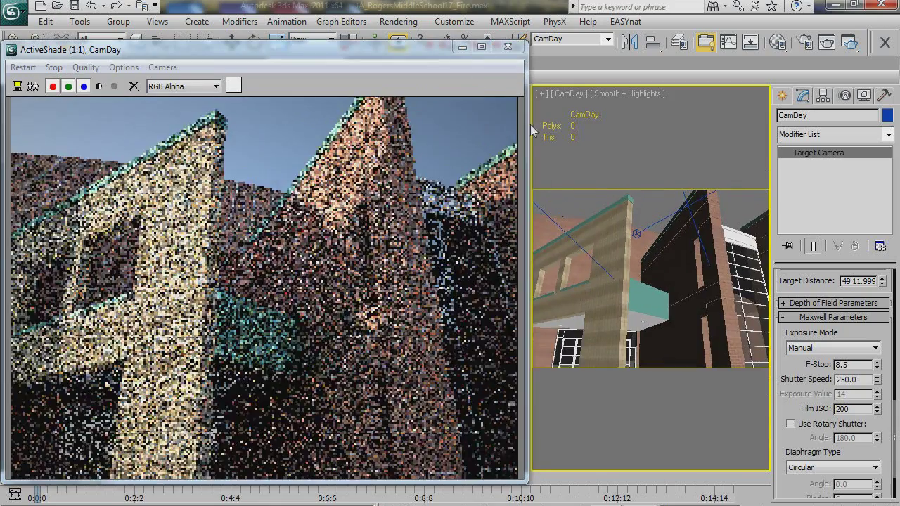
# Examine which renderer is assigned to ActiveShade in Render Setup and dismiss the renderer choice without changes
pyautogui.click(802, 43)
pyautogui.scroll(-10, 812, 44)
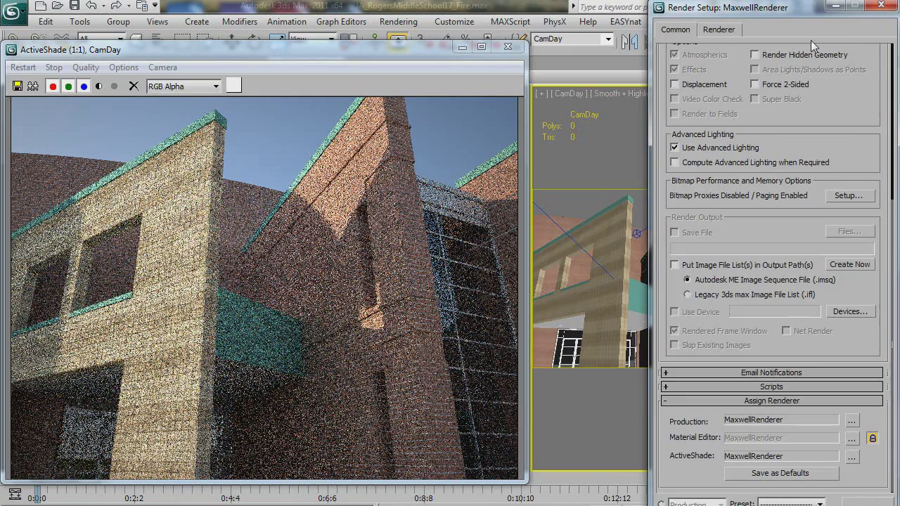
pyautogui.click(852, 459)
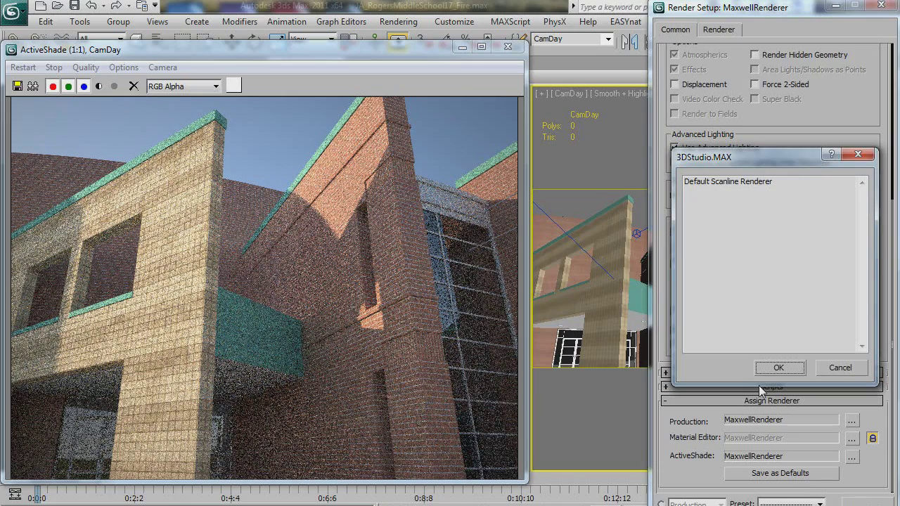
pyautogui.click(841, 368)
pyautogui.scroll(5, 792, 346)
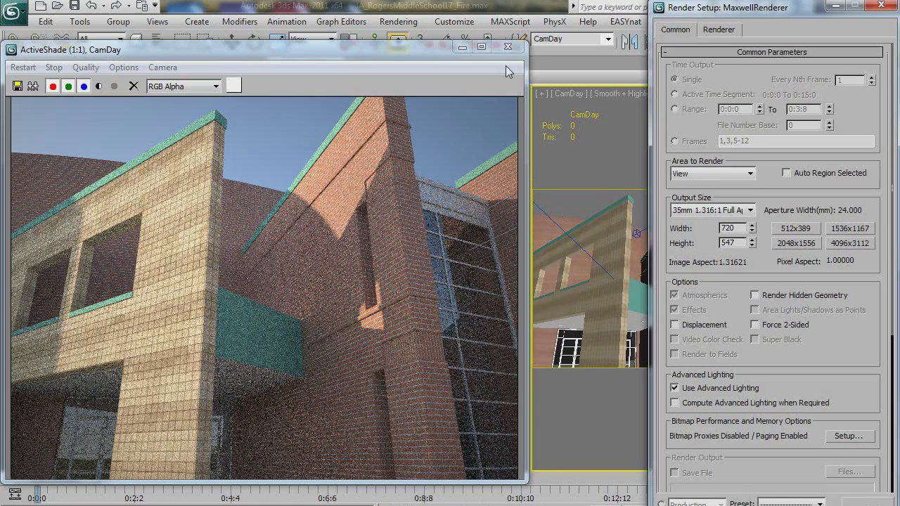
pyautogui.click(835, 5)
# Reframe the CamDay camera to a low view across the lawn to the school front, with the bus body selected
pyautogui.keyDown('alt'); pyautogui.moveTo(646, 248); pyautogui.dragTo(643, 311, button='middle'); pyautogui.keyUp('alt')
pyautogui.click(83, 69)
pyautogui.click(639, 257)
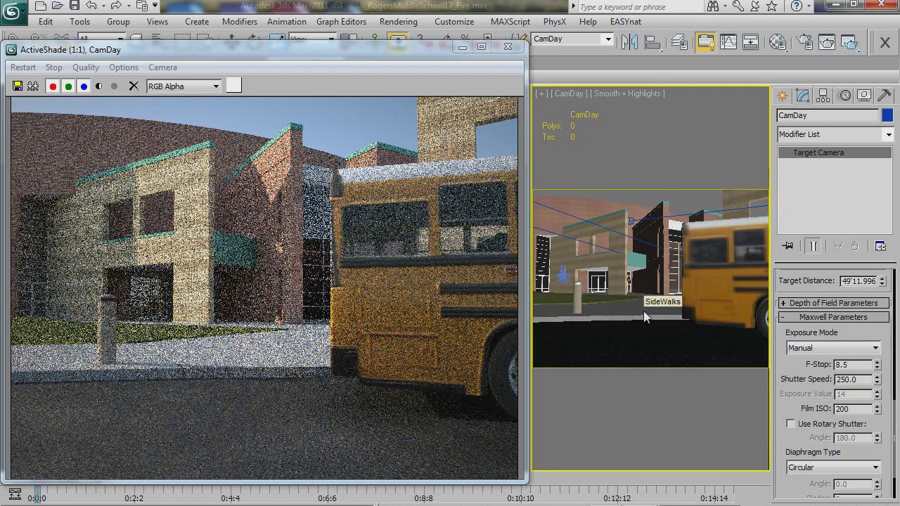
pyautogui.moveTo(619, 291)
pyautogui.mouseDown(button='middle')
pyautogui.moveTo(592, 289)
pyautogui.moveTo(617, 302)
pyautogui.mouseUp(button='middle')
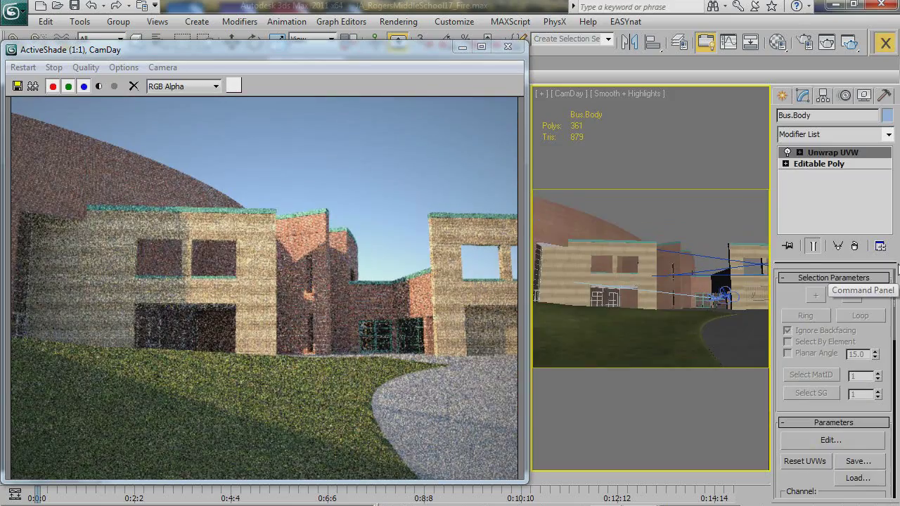
# Open the Maxwell environment settings in Render Setup and bring up the geographical location and time values
pyautogui.click(807, 43)
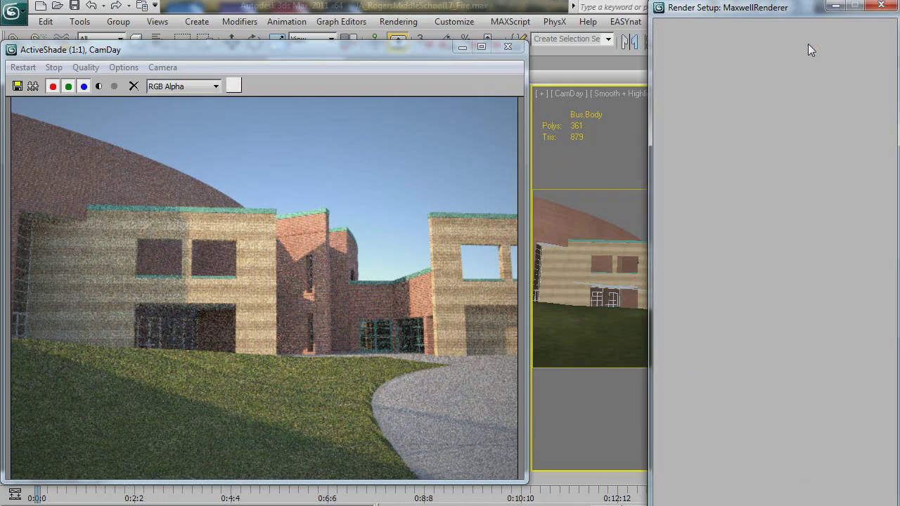
pyautogui.click(719, 30)
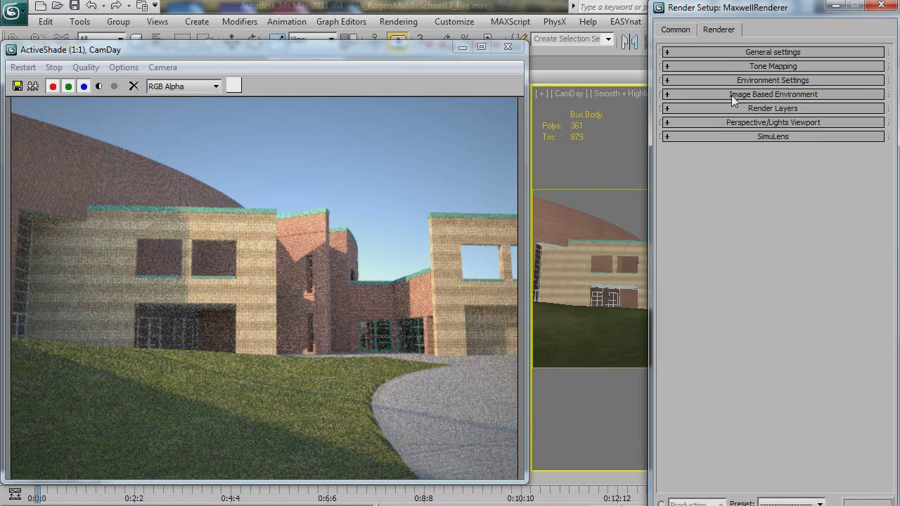
pyautogui.click(731, 96)
pyautogui.click(740, 50)
pyautogui.click(752, 78)
pyautogui.scroll(1, 733, 251)
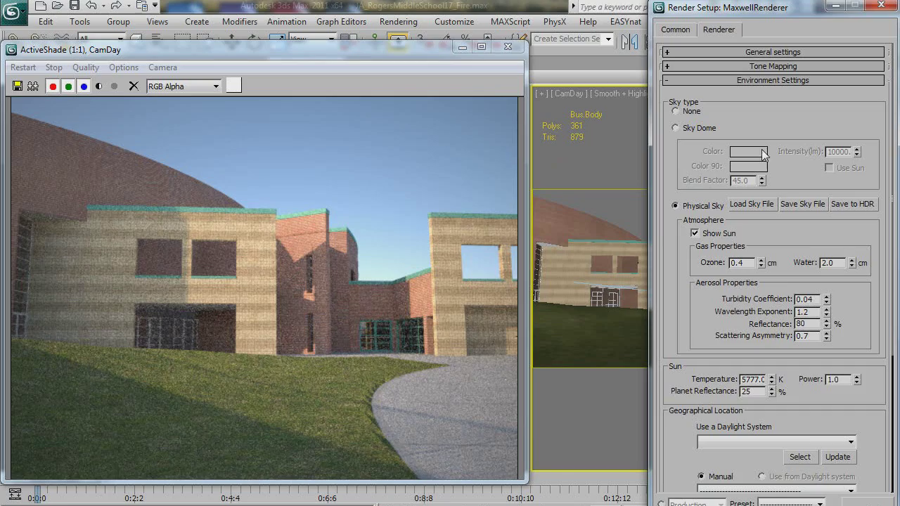
pyautogui.scroll(-6, 701, 132)
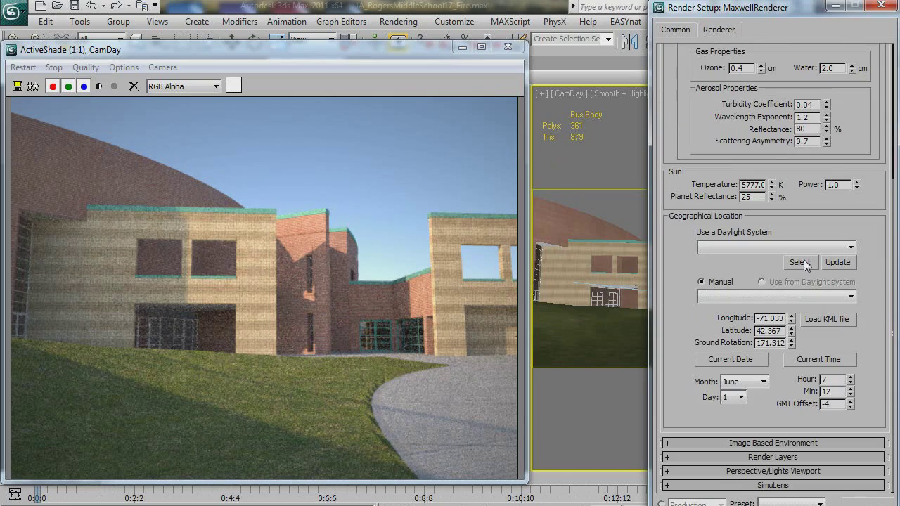
# Advance the sky's hour step by step through the day, settle on 19, and orbit the camera around the school in evening light
pyautogui.click(851, 378)
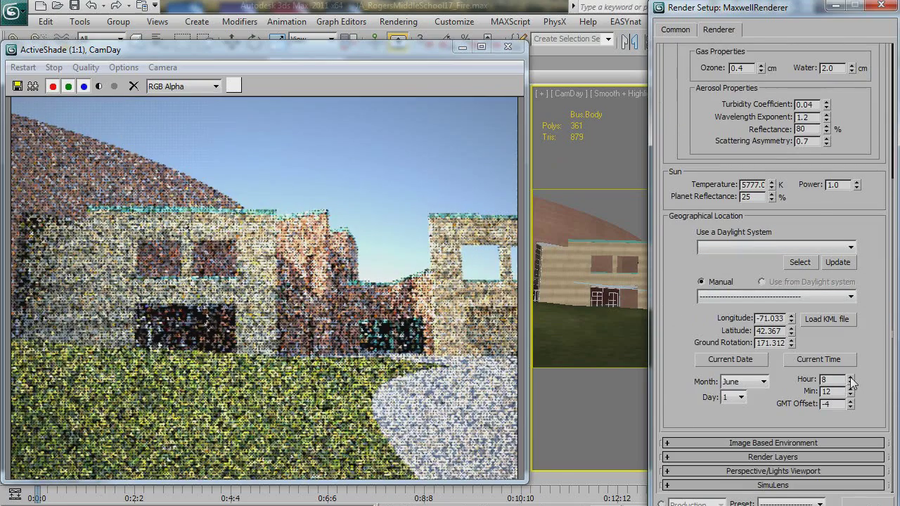
pyautogui.click(850, 378)
pyautogui.click(850, 378)
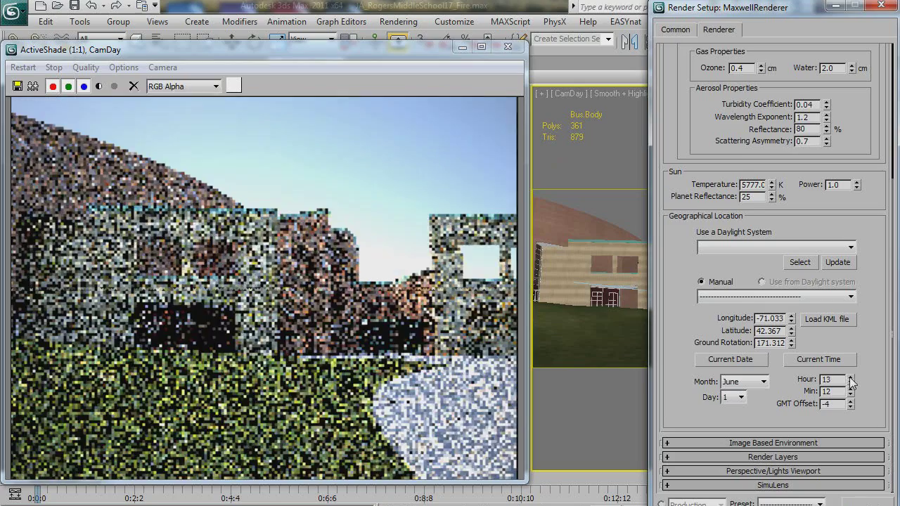
pyautogui.click(851, 378)
pyautogui.click(850, 379)
pyautogui.click(851, 379)
pyautogui.click(850, 378)
pyautogui.click(850, 378)
pyautogui.click(850, 378)
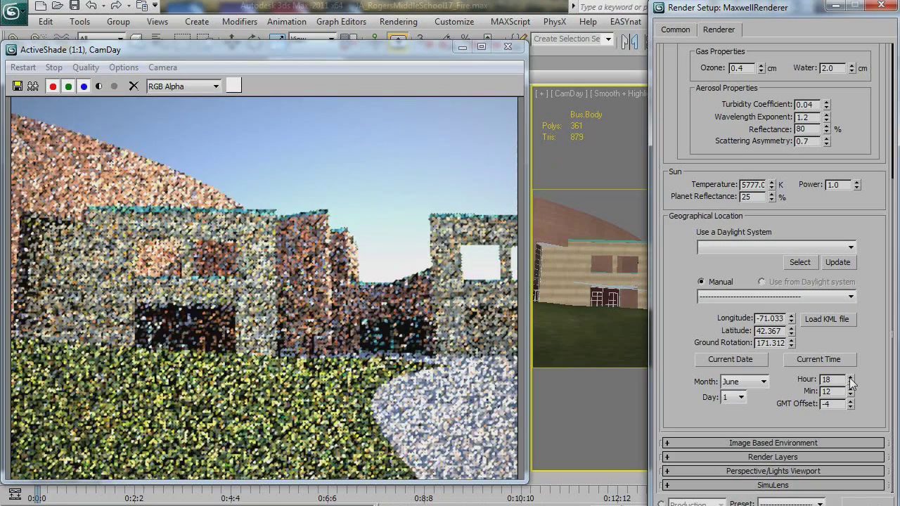
pyautogui.click(850, 378)
pyautogui.click(850, 379)
pyautogui.click(850, 379)
pyautogui.click(850, 383)
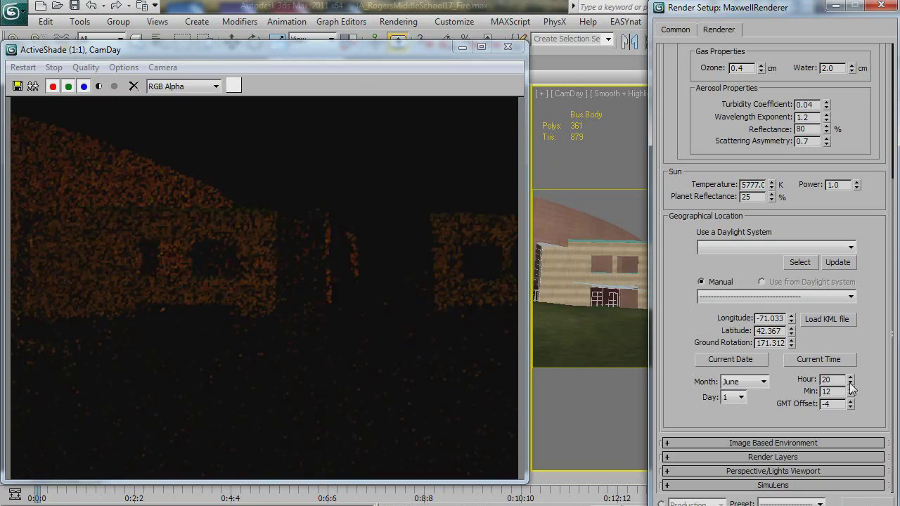
pyautogui.click(850, 383)
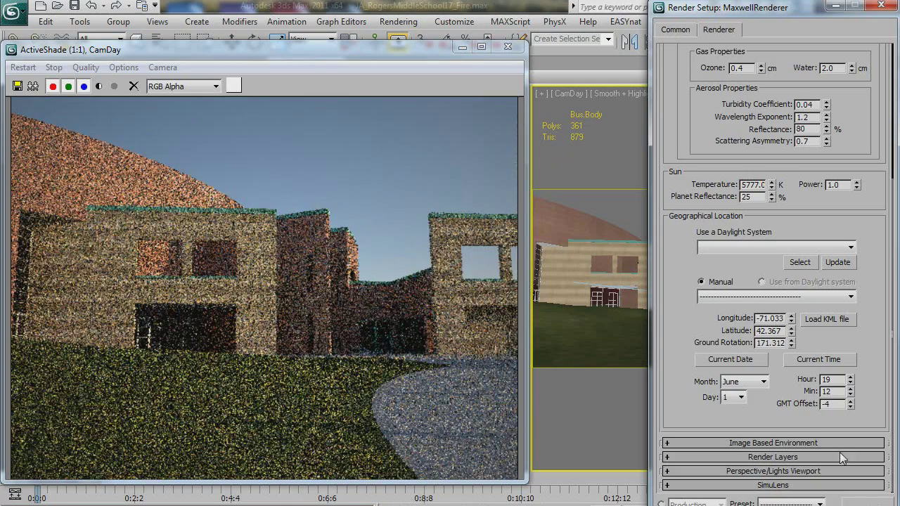
pyautogui.keyDown('alt'); pyautogui.moveTo(608, 289); pyautogui.dragTo(623, 307, button='middle'); pyautogui.keyUp('alt')
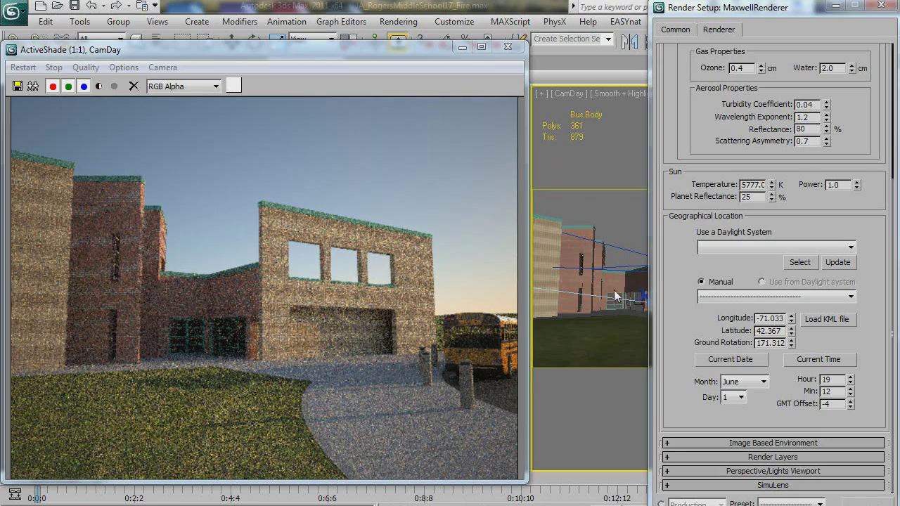
pyautogui.keyDown('alt'); pyautogui.moveTo(601, 292); pyautogui.dragTo(588, 295, button='middle'); pyautogui.keyUp('alt')
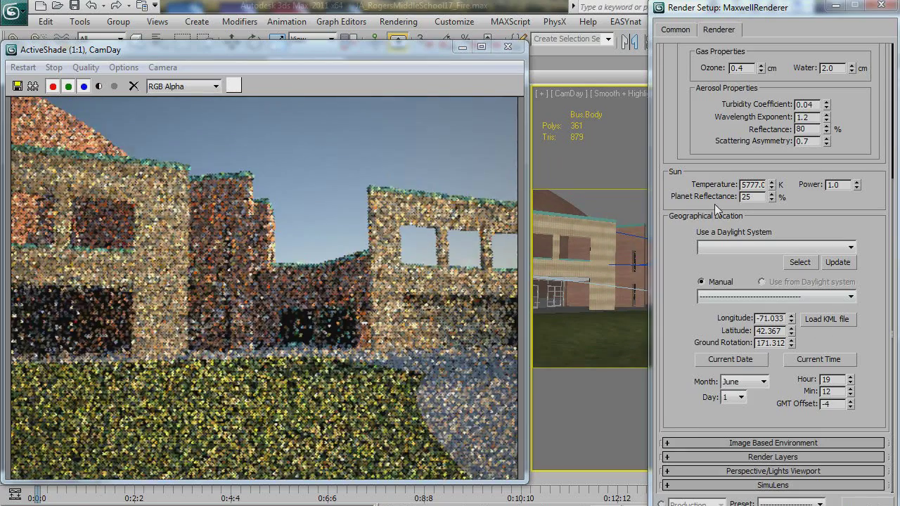
# Set the sky type to None and activate the image based environment with its HDRI background
pyautogui.scroll(5, 680, 134)
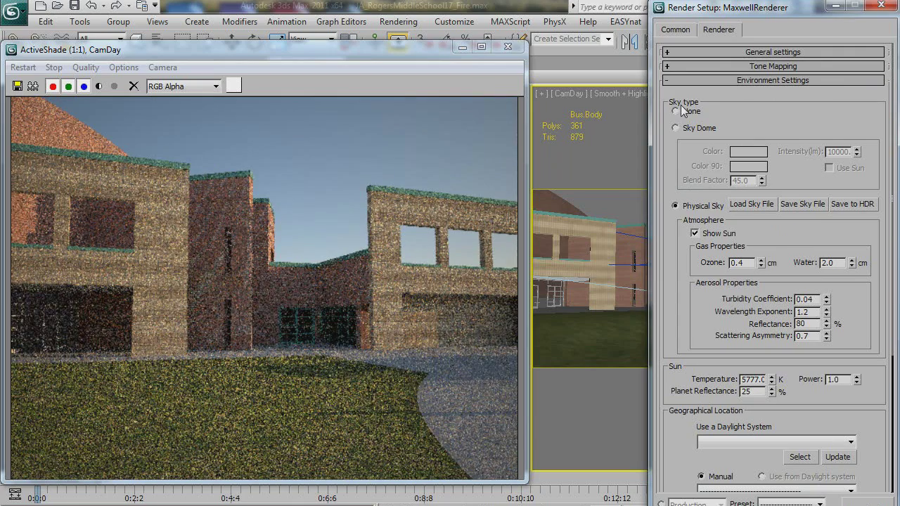
pyautogui.click(676, 111)
pyautogui.click(733, 80)
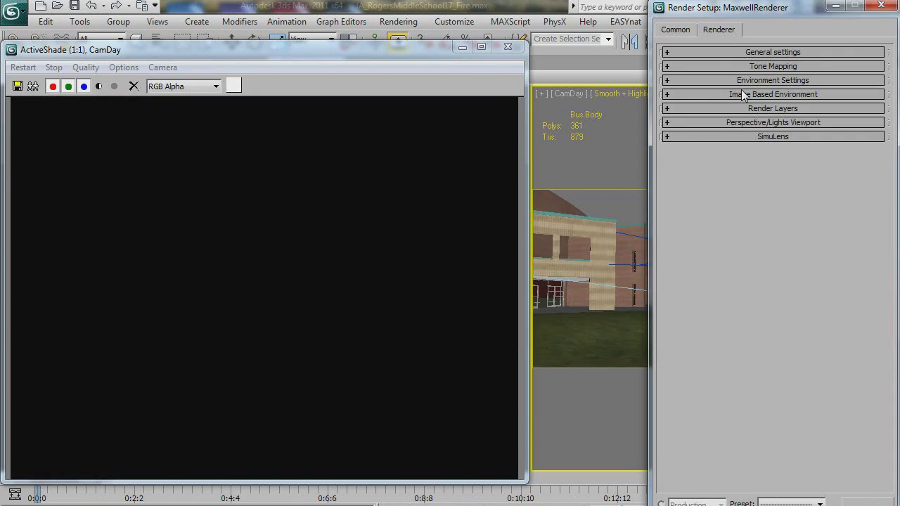
pyautogui.click(668, 96)
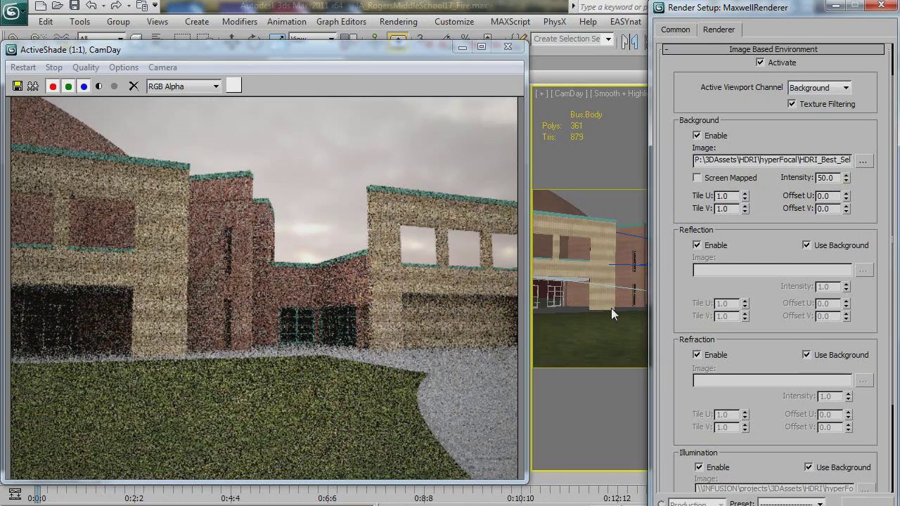
# Orbit the camera towards the large brick wall beside the stair railing and minimize Render Setup
pyautogui.keyDown('alt'); pyautogui.moveTo(588, 290); pyautogui.dragTo(574, 302, button='middle'); pyautogui.keyUp('alt')
pyautogui.click(834, 6)
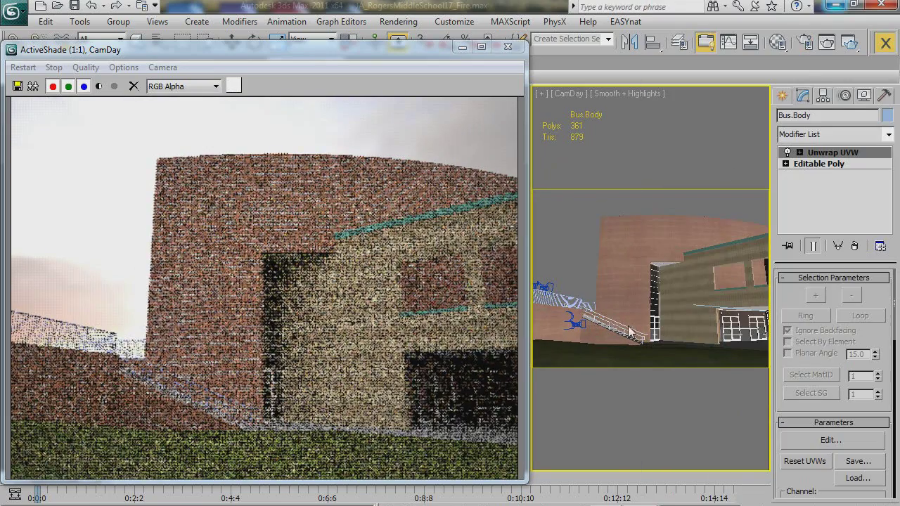